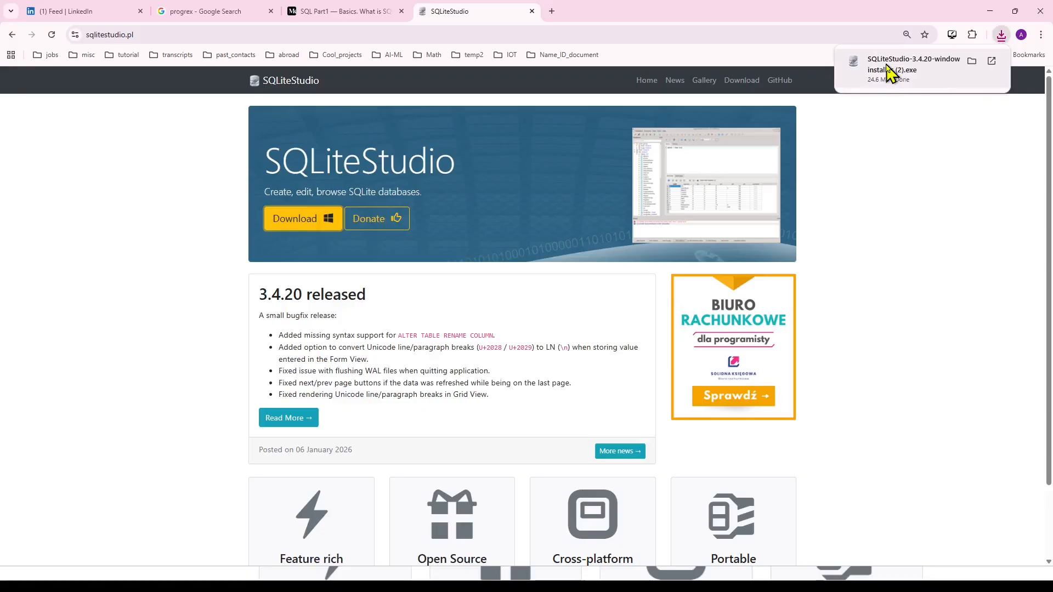
Run the downloaded SQLiteStudio 3.4.20 installer, allowing it to start despite the Windows SmartScreen block.
click(888, 70)
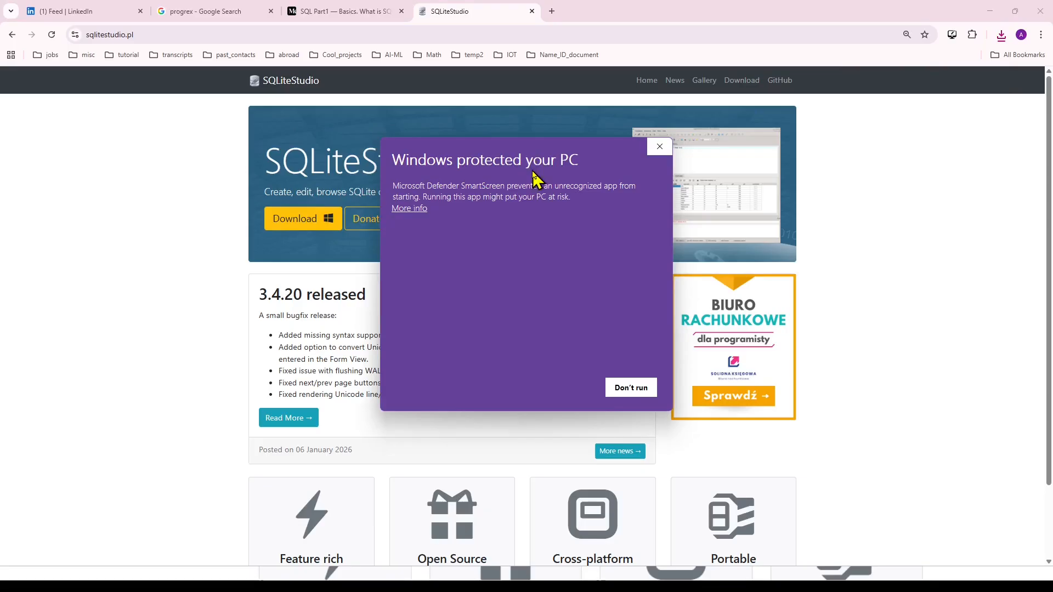
click(422, 211)
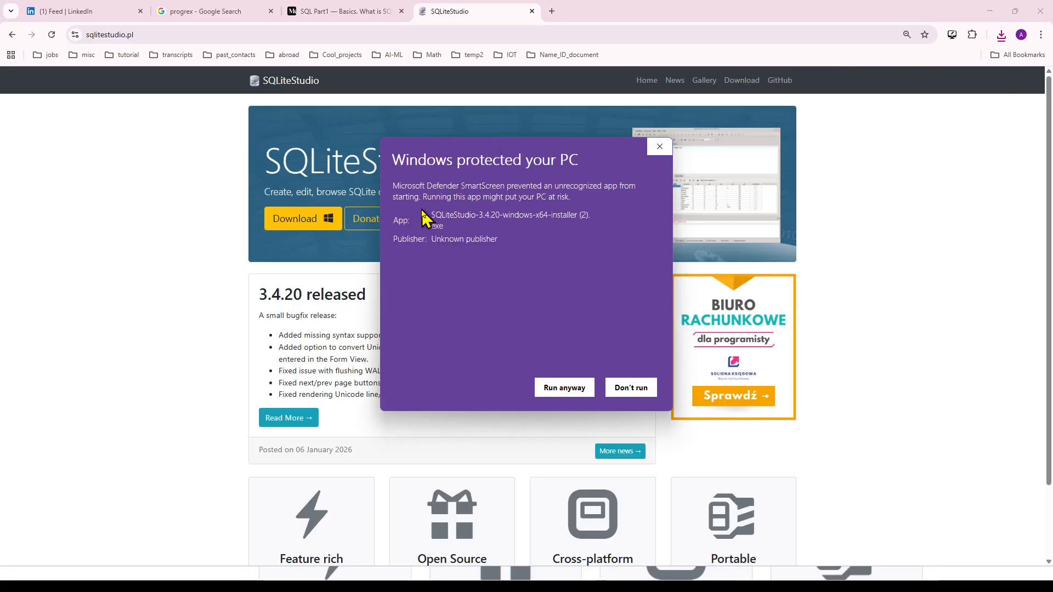
click(564, 388)
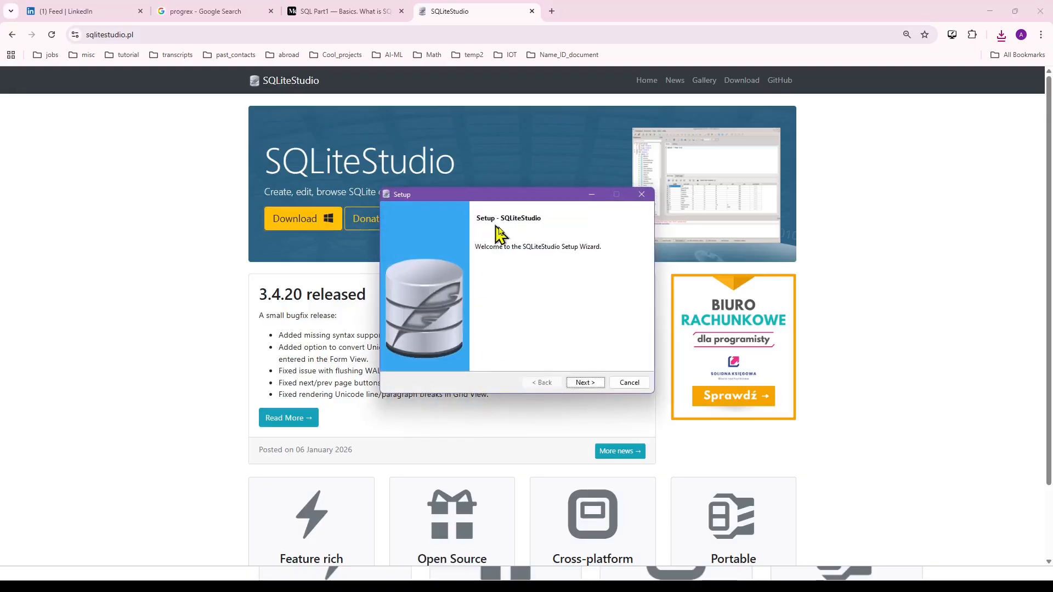
Begin the SQLiteStudio setup wizard and accept the licence agreement.
click(585, 382)
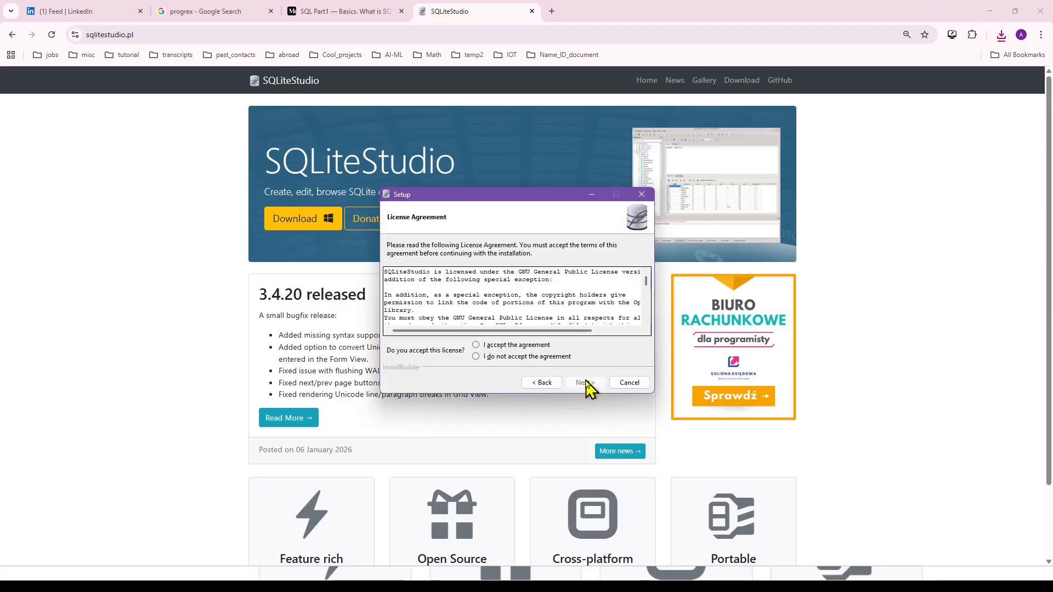
click(477, 346)
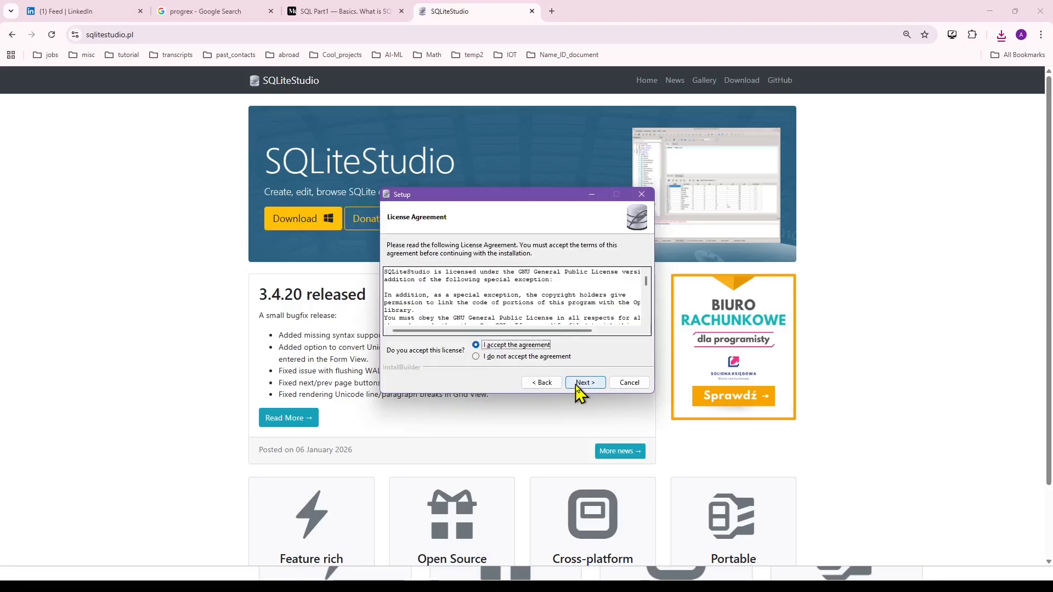
click(573, 386)
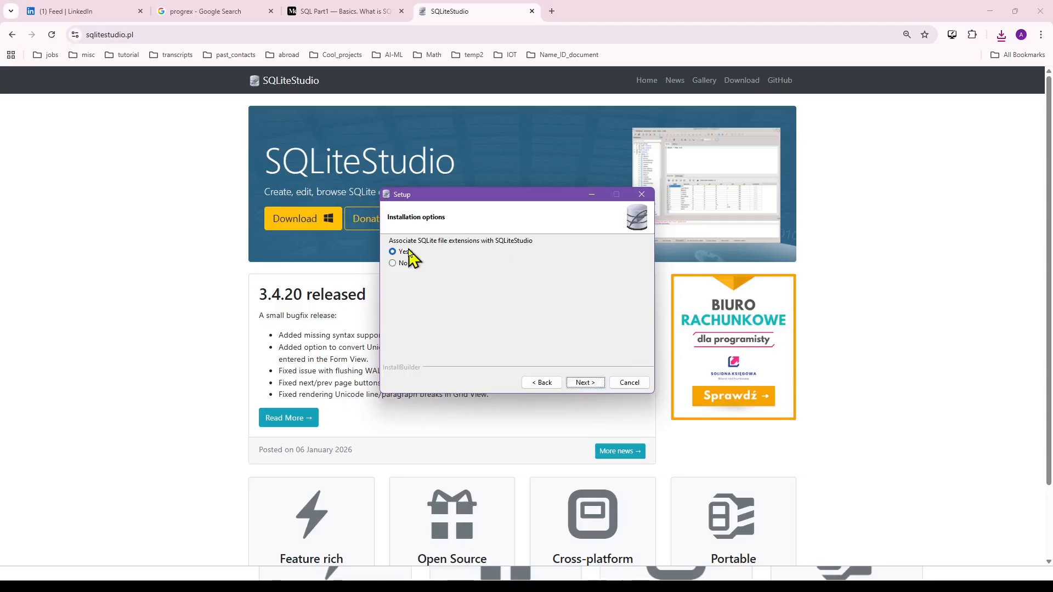
Install SQLiteStudio in C:\Program Files\SQLiteStudio with its SQLite file associations kept, and launch it on finishing.
click(588, 384)
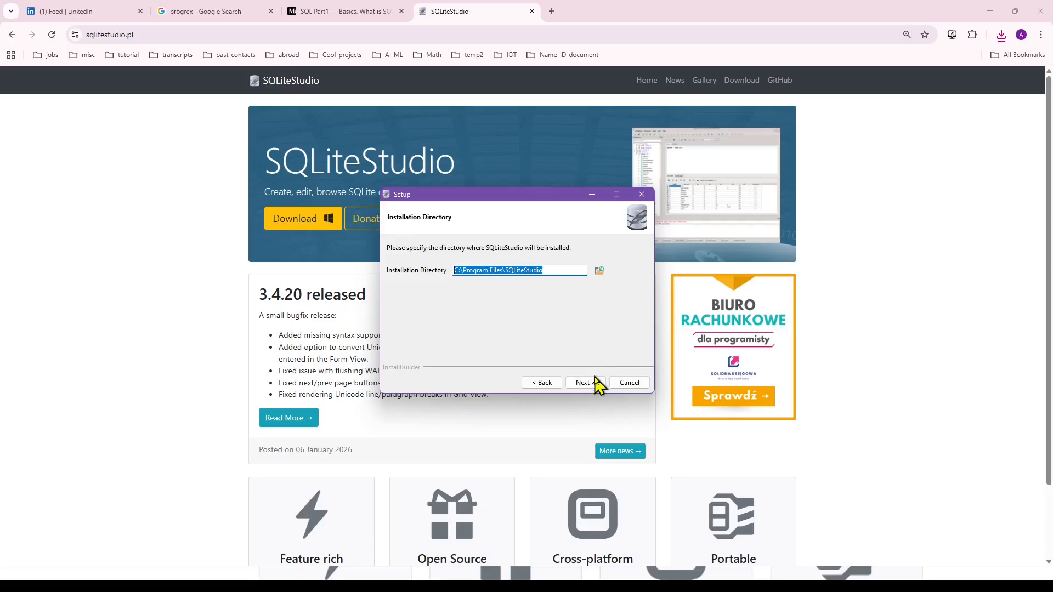
click(593, 386)
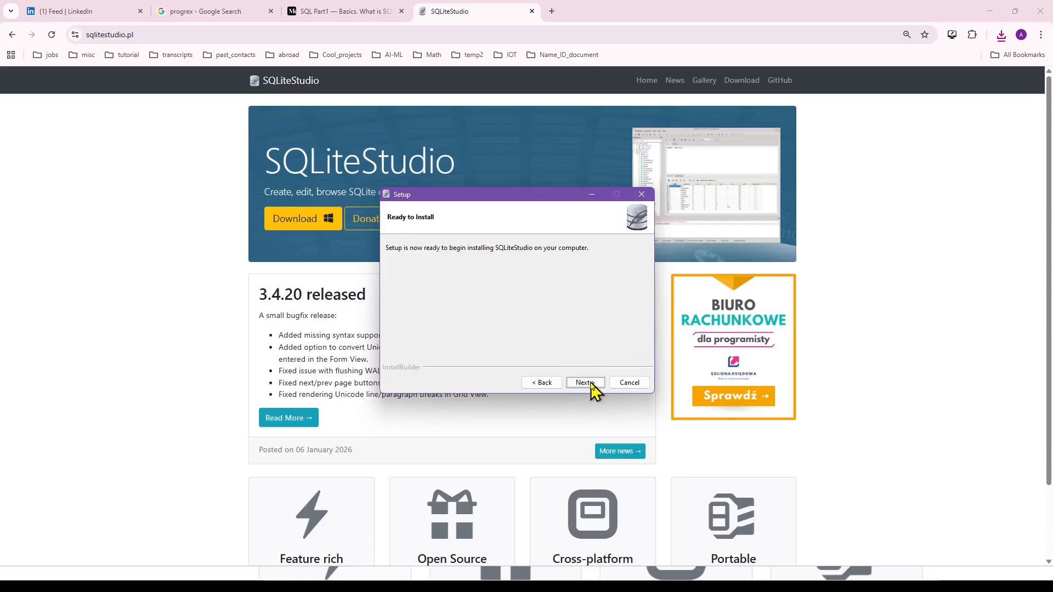
click(594, 386)
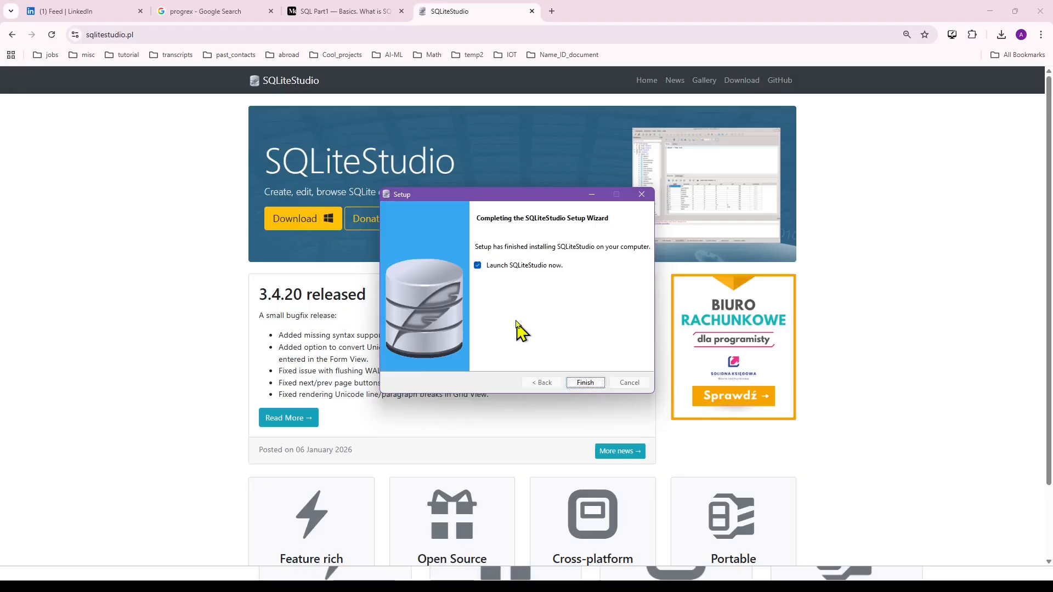
click(585, 383)
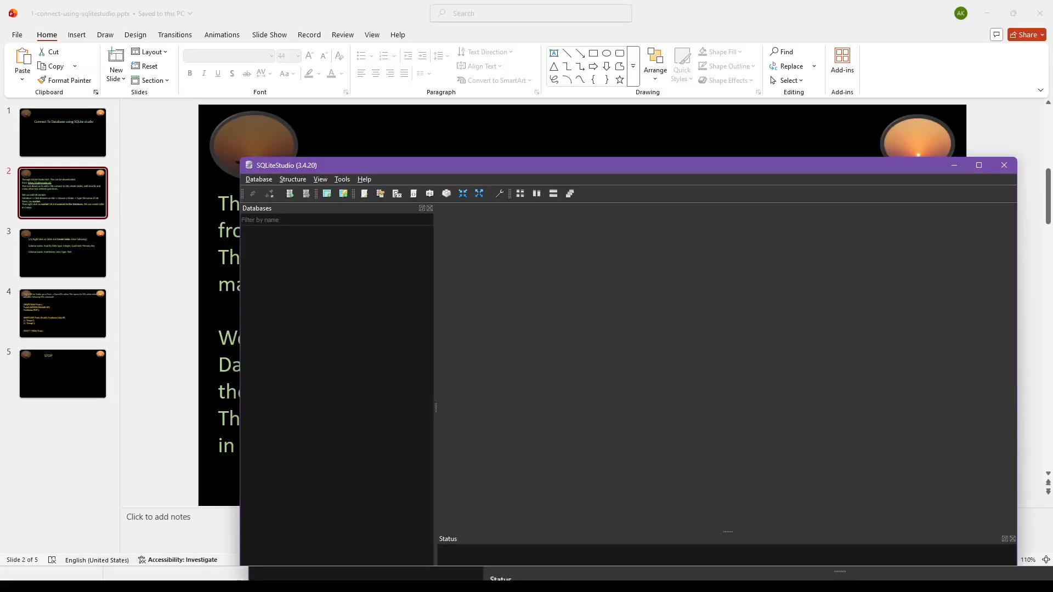
Check the PowerPoint slide on adding a database, return to SQLiteStudio and move its window clear of the slide text.
key(alt+Tab)
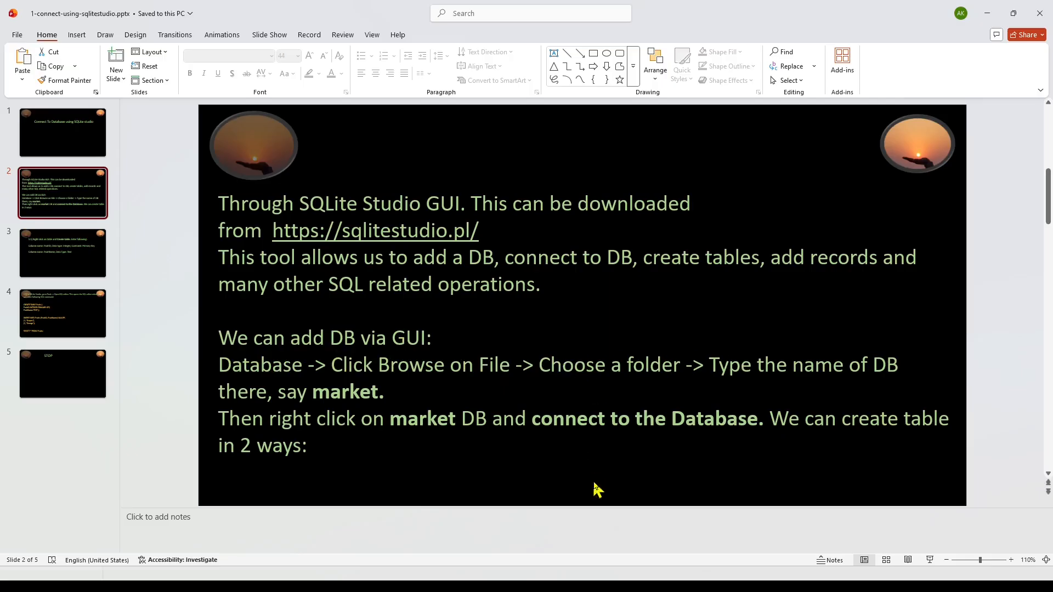
click(592, 582)
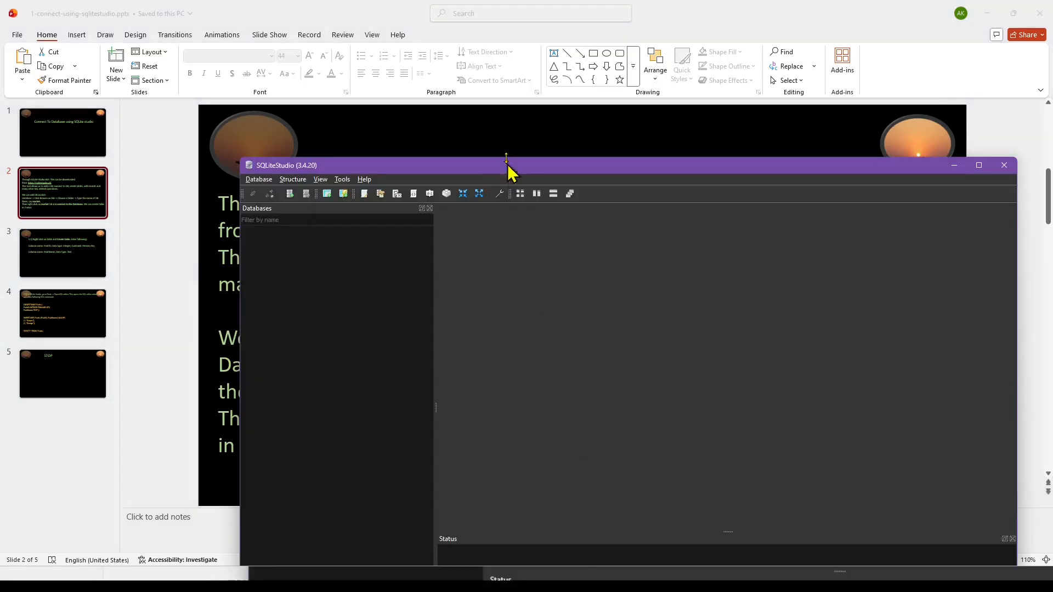
drag(494, 170, 598, 121)
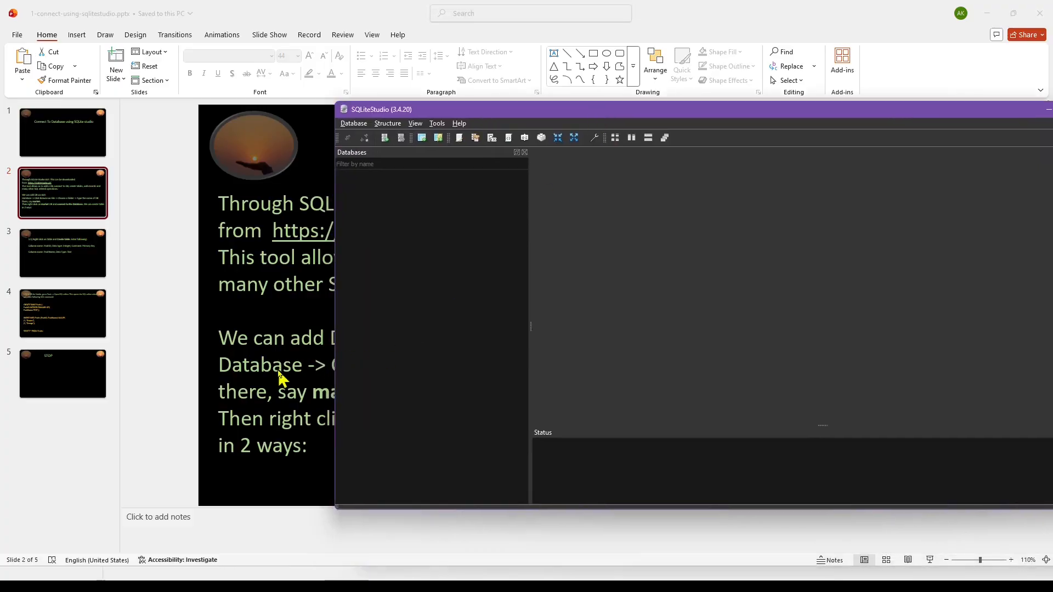
Add a permanent SQLite 3 database named market, with its file in the gemini folder on the Desktop.
click(357, 124)
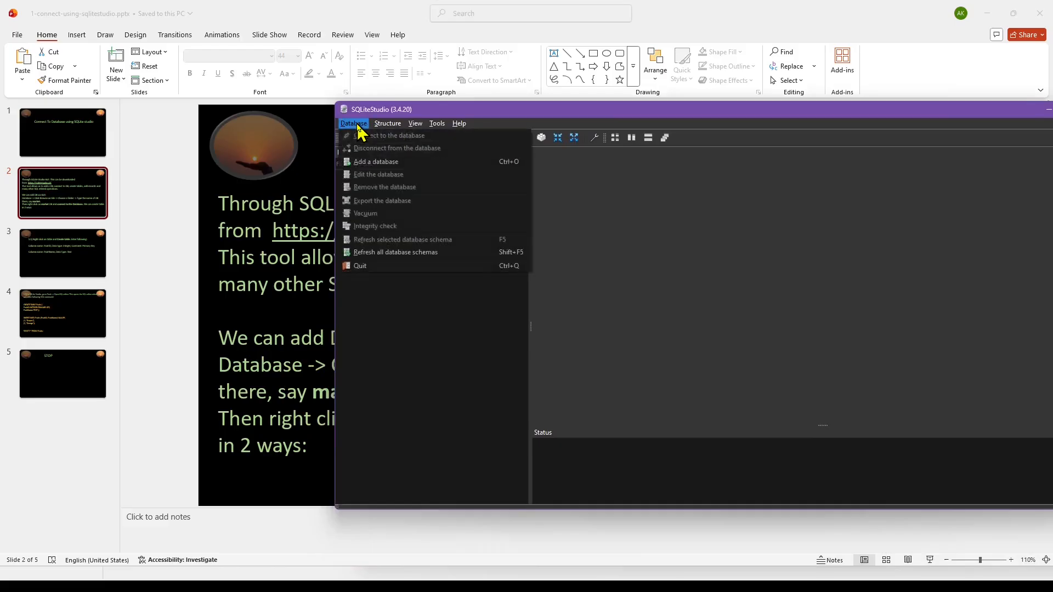
click(360, 163)
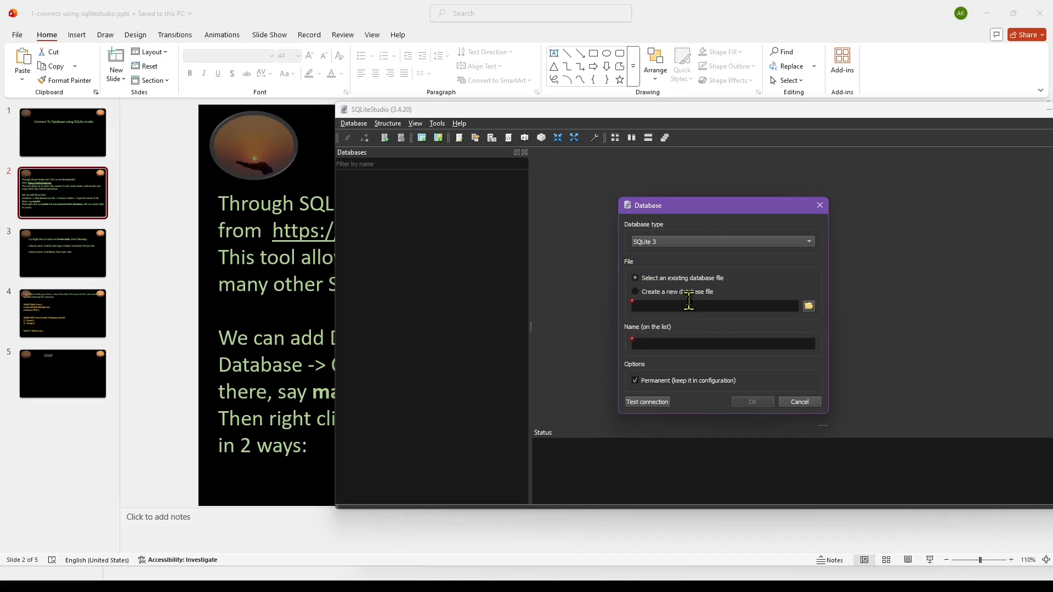
click(808, 306)
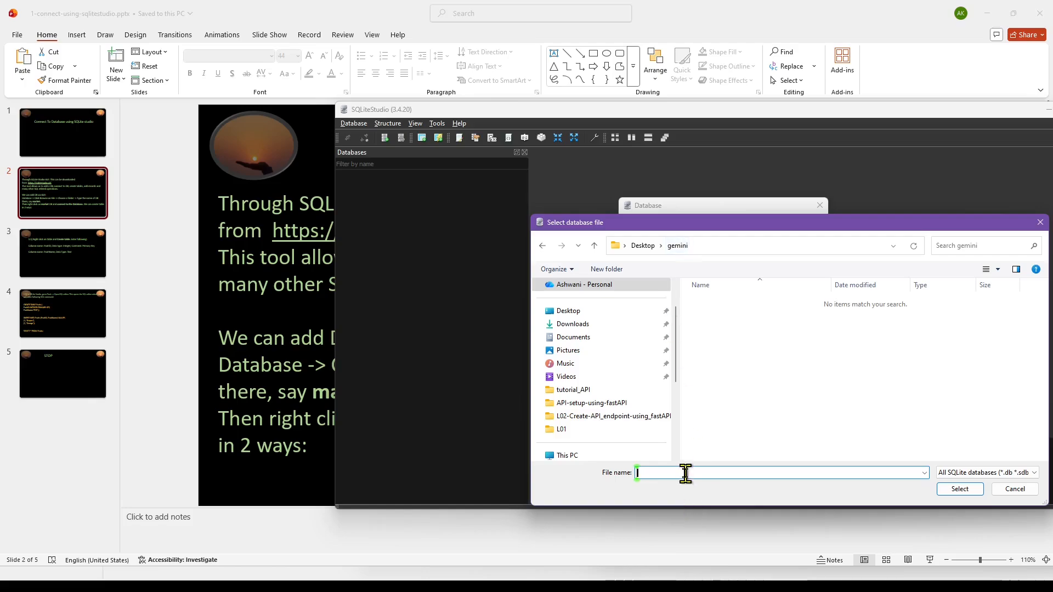
text(market)
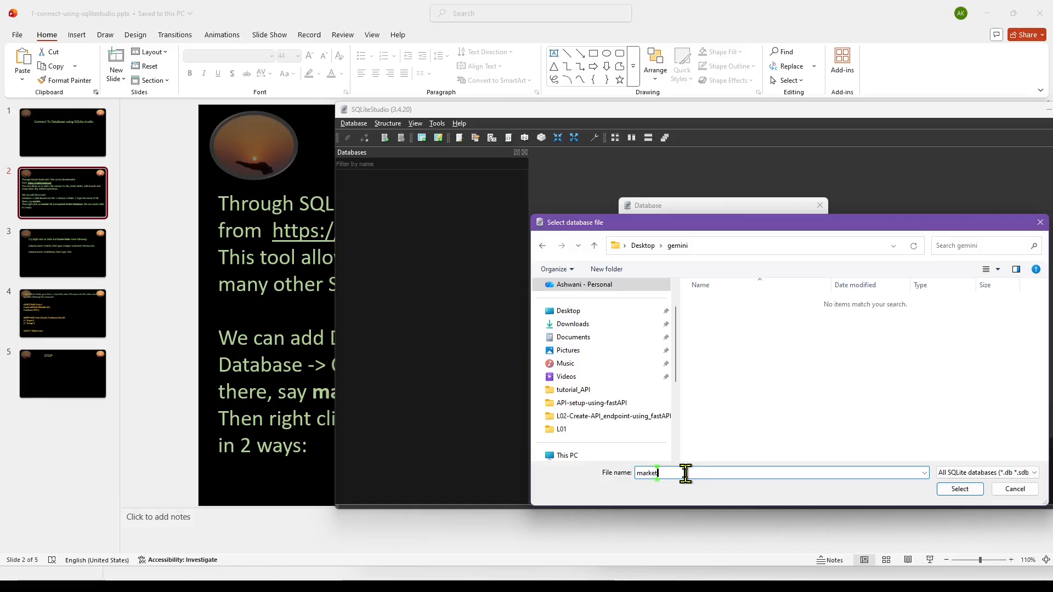
click(966, 487)
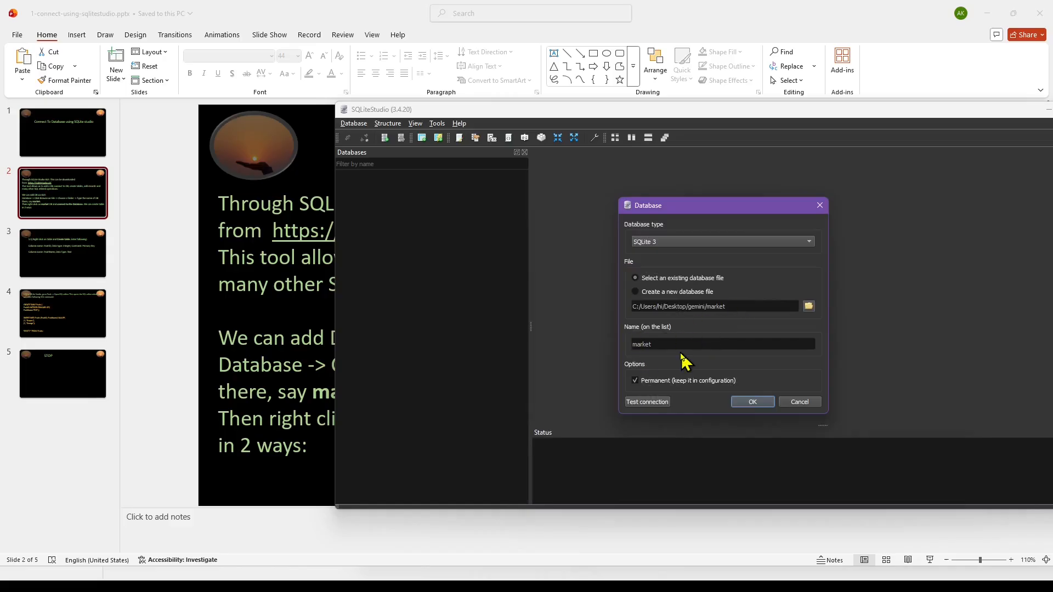
click(752, 402)
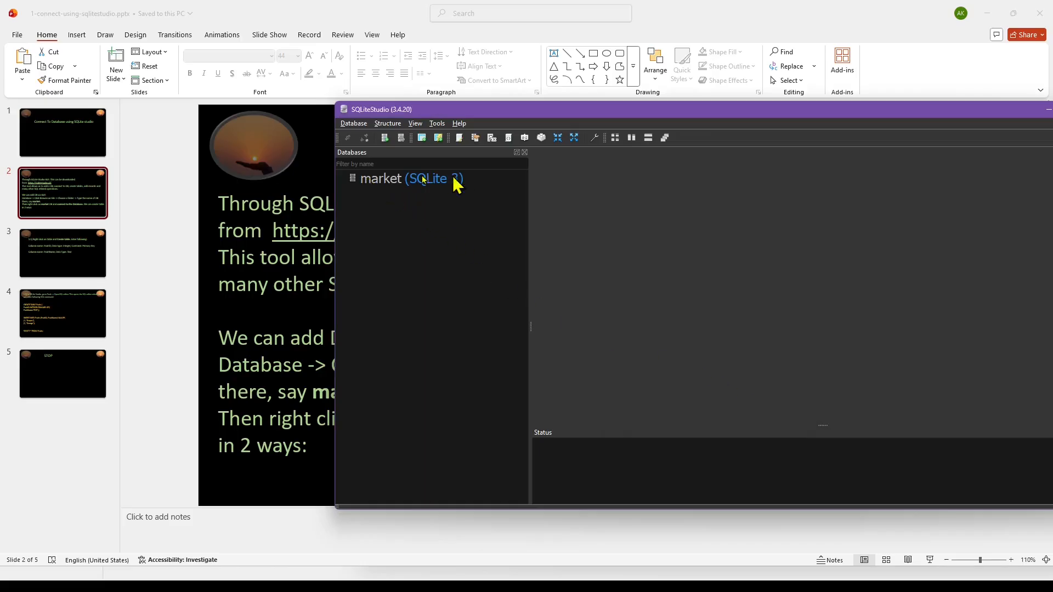
Check the connection instructions on the PowerPoint slide, return to SQLiteStudio and connect to the market database.
click(267, 324)
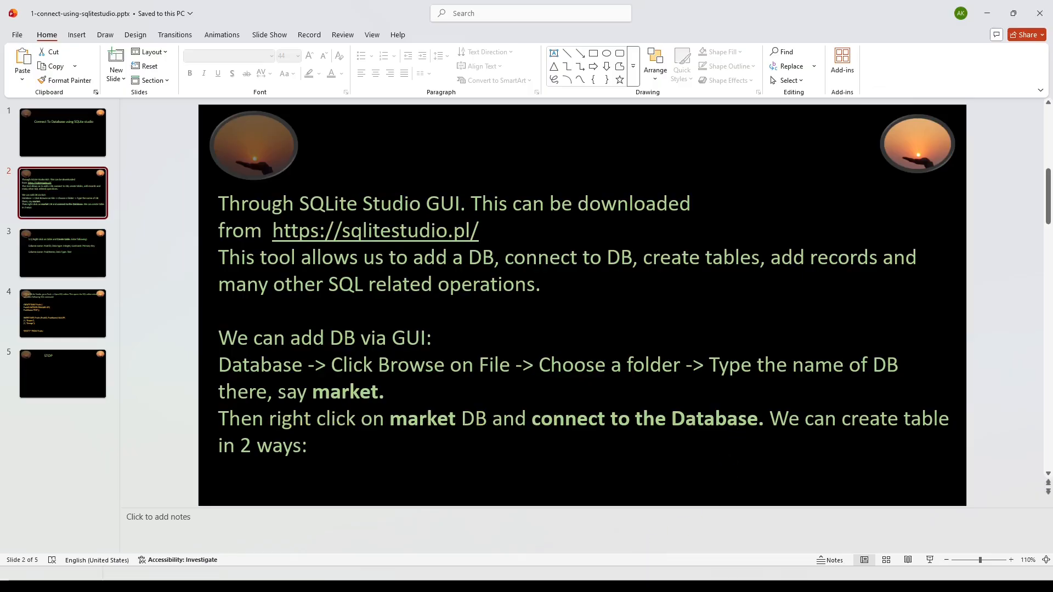
key(alt+Tab)
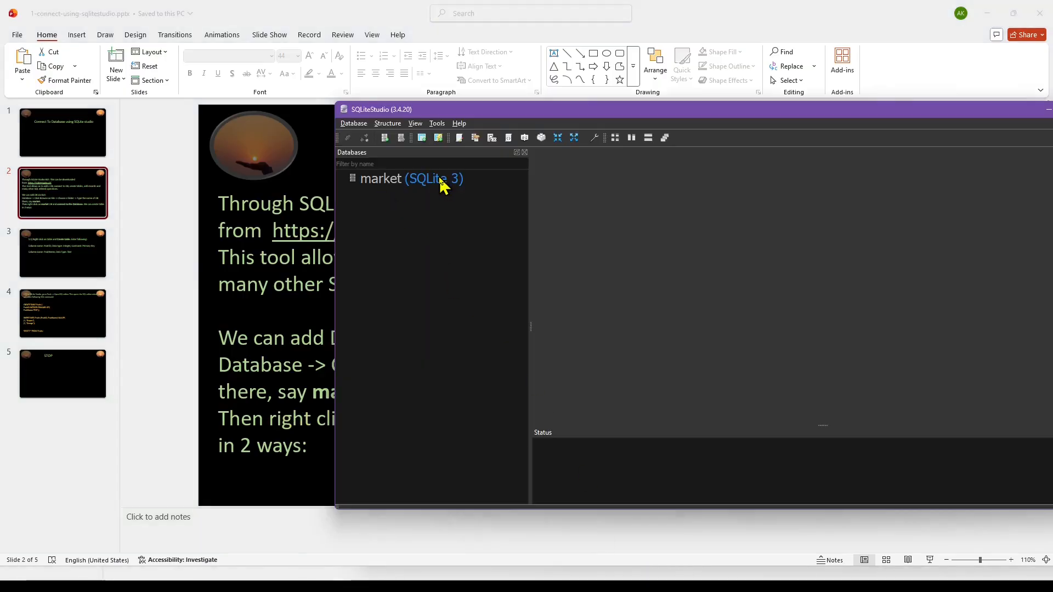
mouse_move(443, 186)
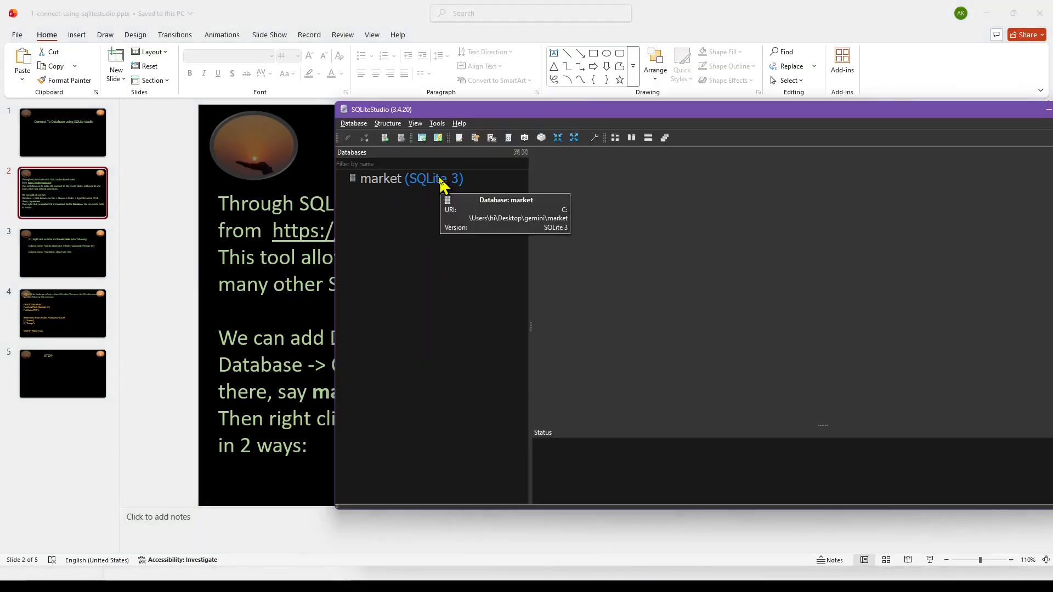
click(406, 180)
right_click(407, 184)
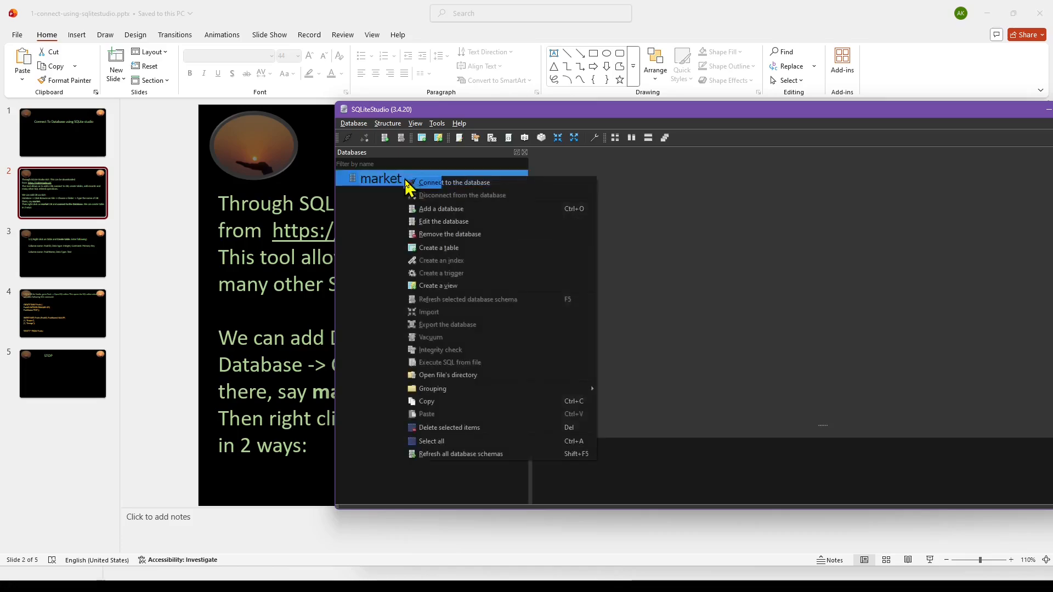
click(472, 183)
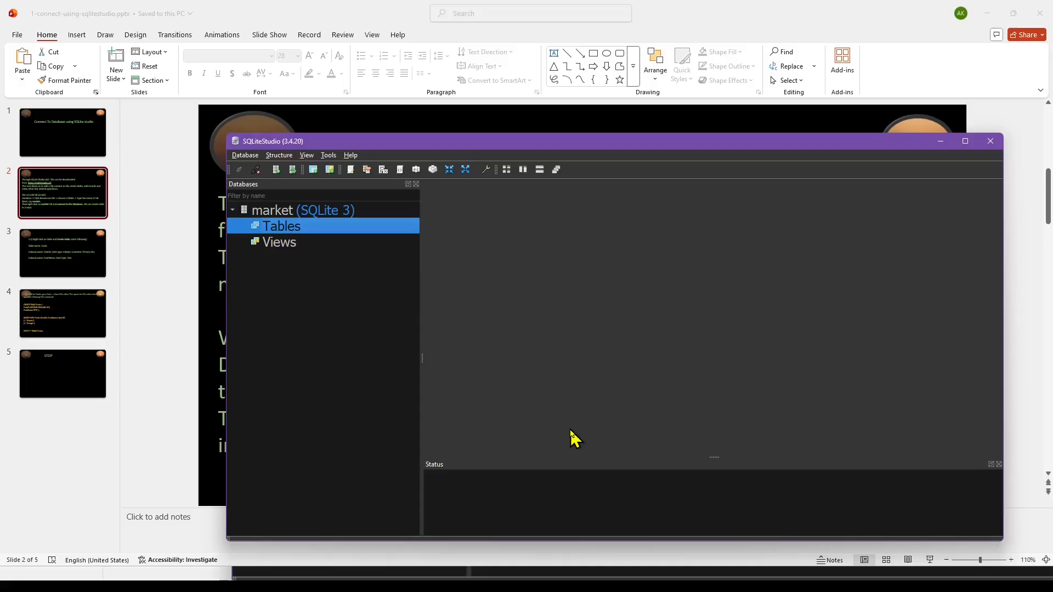
Switch to PowerPoint to read slide 3 on creating the Fruits table, and return to SQLiteStudio.
click(534, 584)
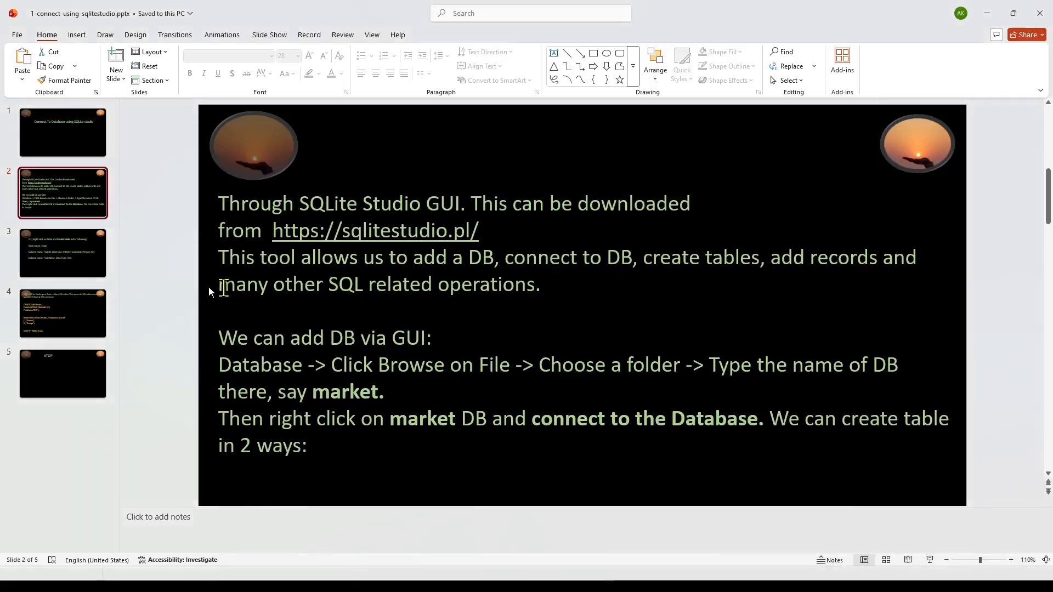
click(45, 277)
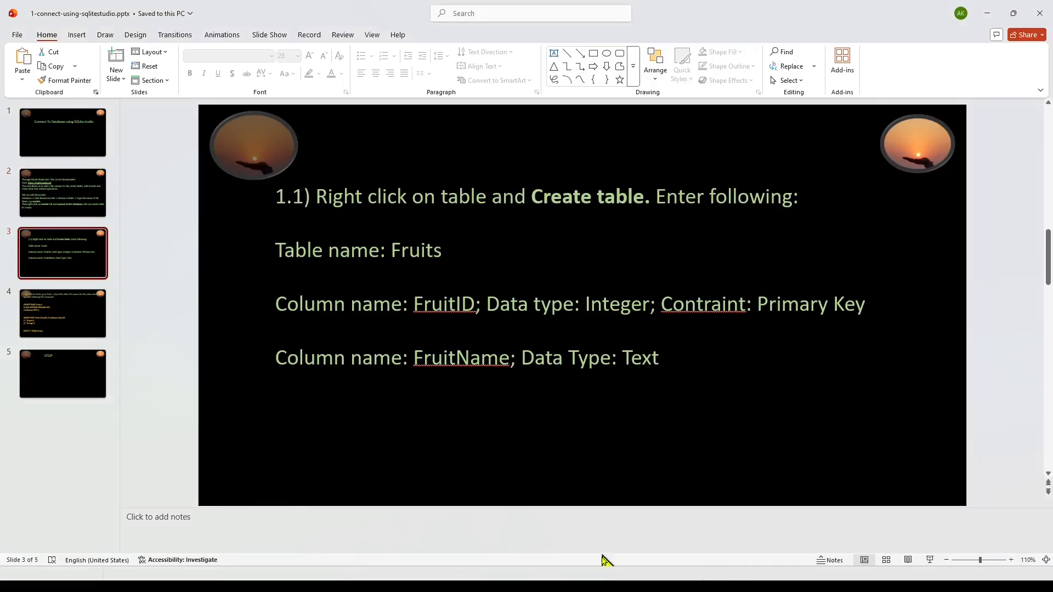
click(696, 577)
Start a new table in the market database and enlarge its editor window and column grid, keeping the slide's table name visible.
right_click(322, 231)
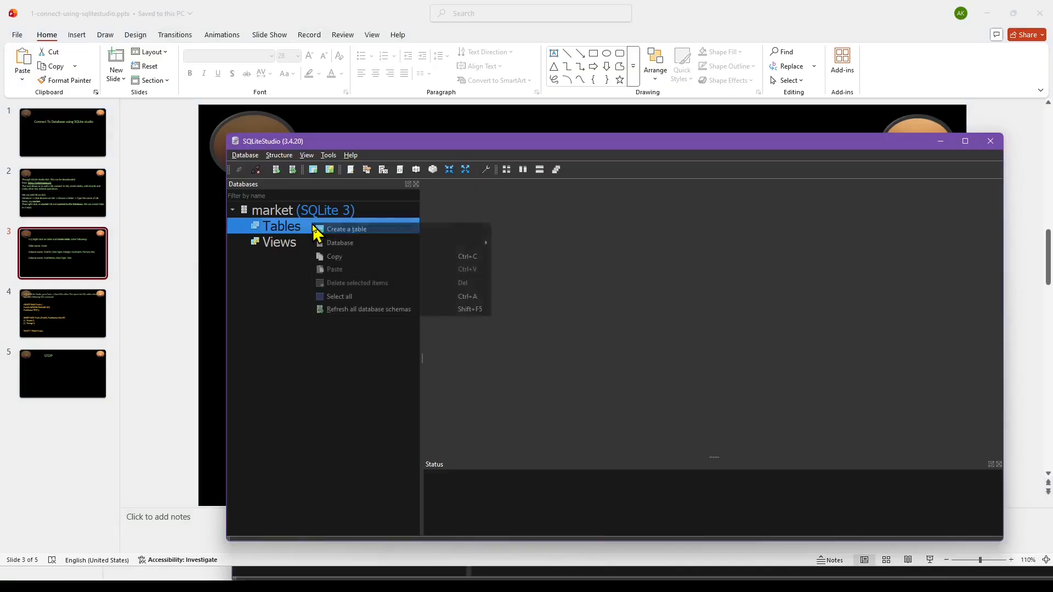
click(351, 230)
drag(515, 145, 528, 288)
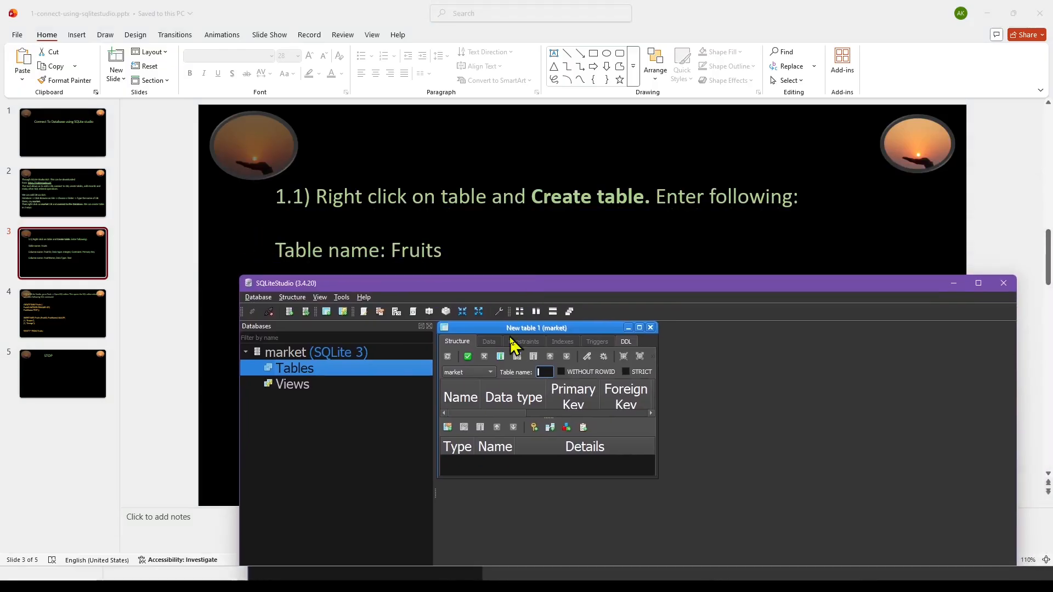
drag(657, 379, 967, 384)
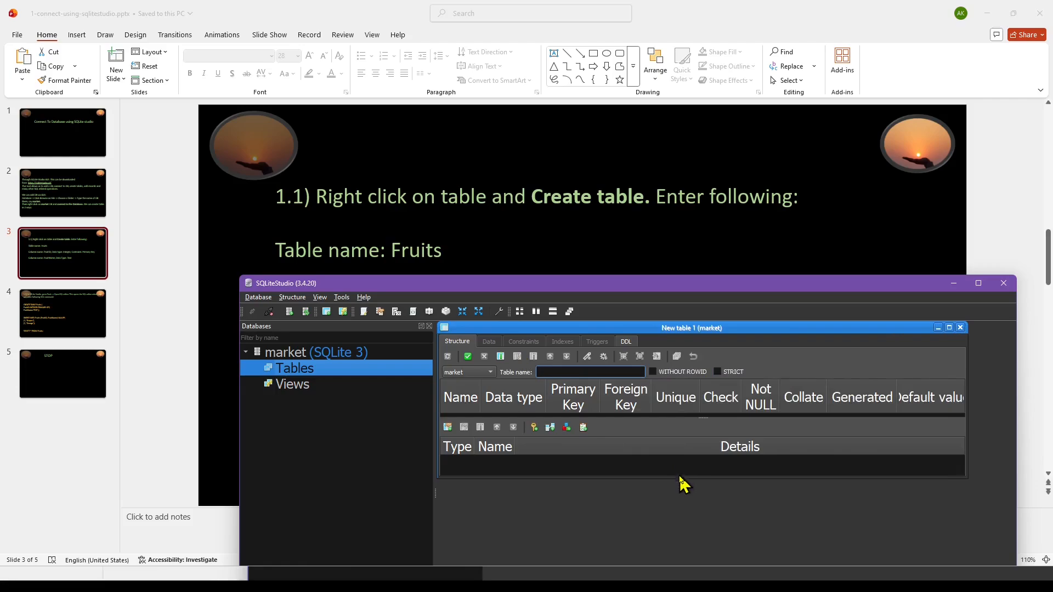
drag(679, 478, 683, 552)
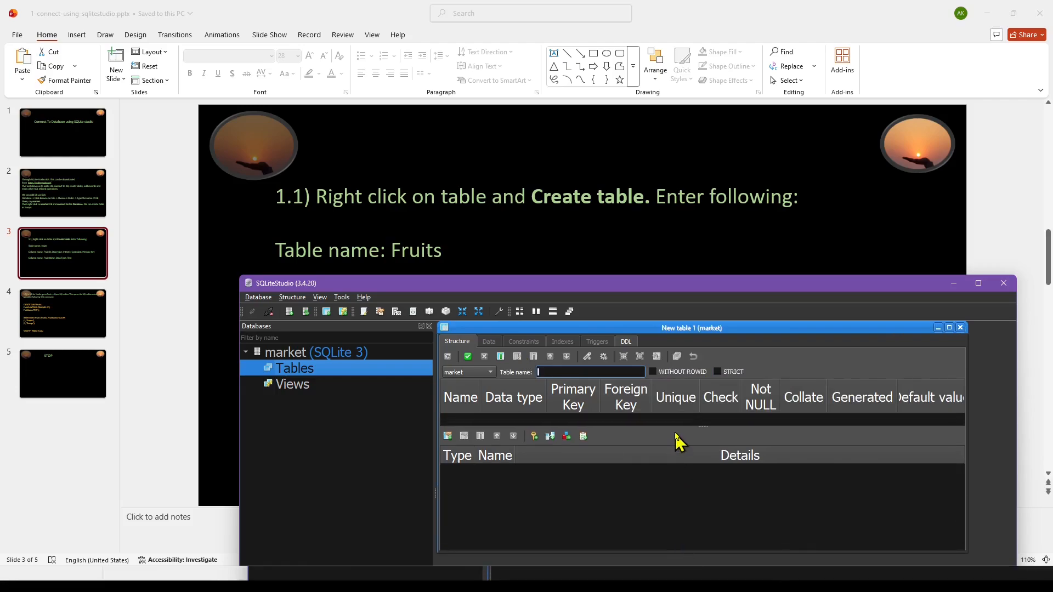
drag(676, 427, 663, 482)
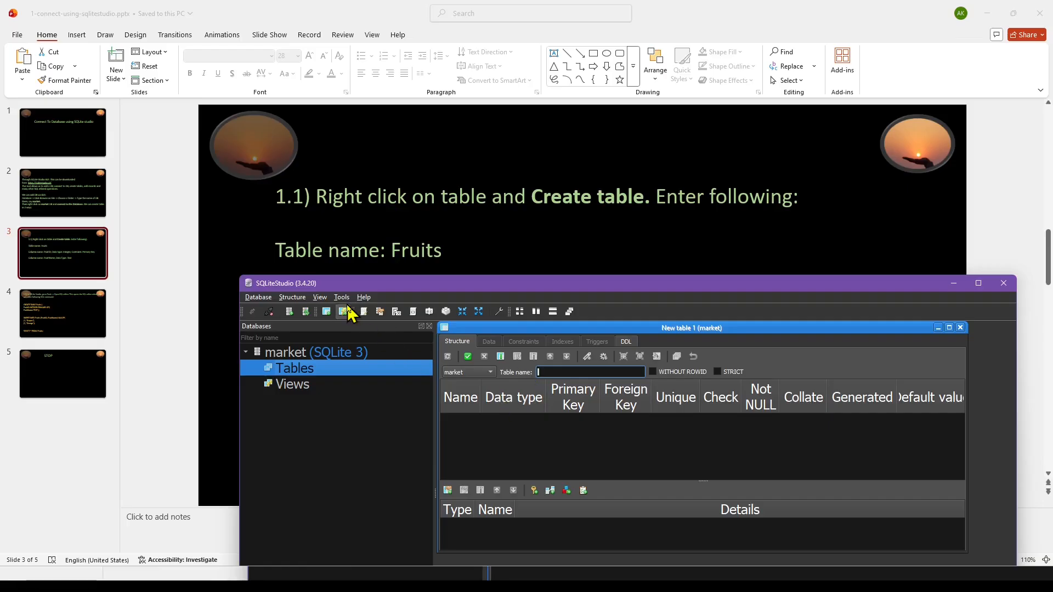
Review the interface style and font settings in the configuration dialog, keeping the Fusion Dark style, and close it without applying changes.
click(363, 297)
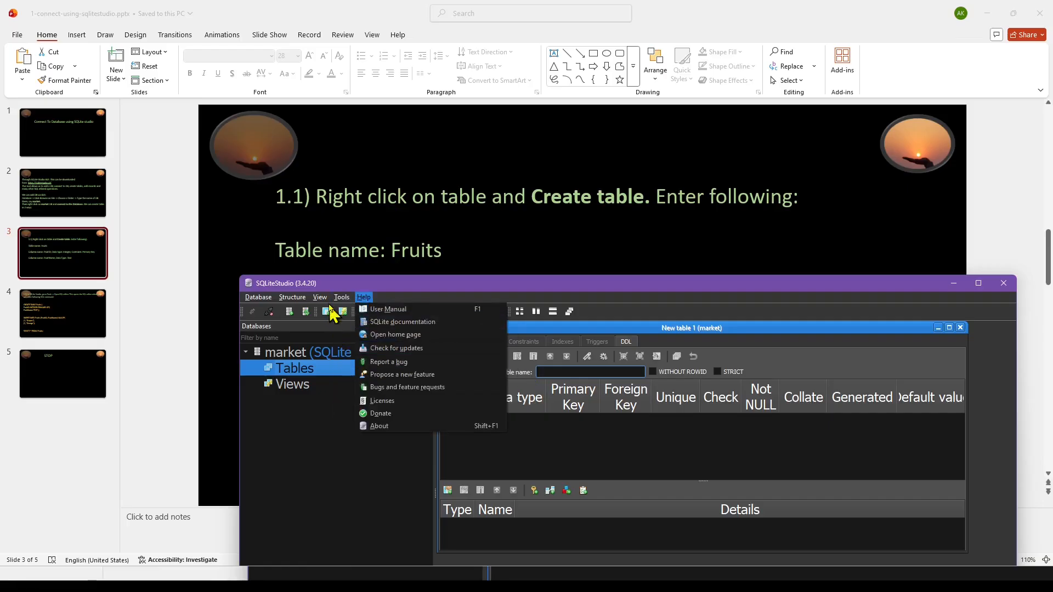
mouse_move(341, 297)
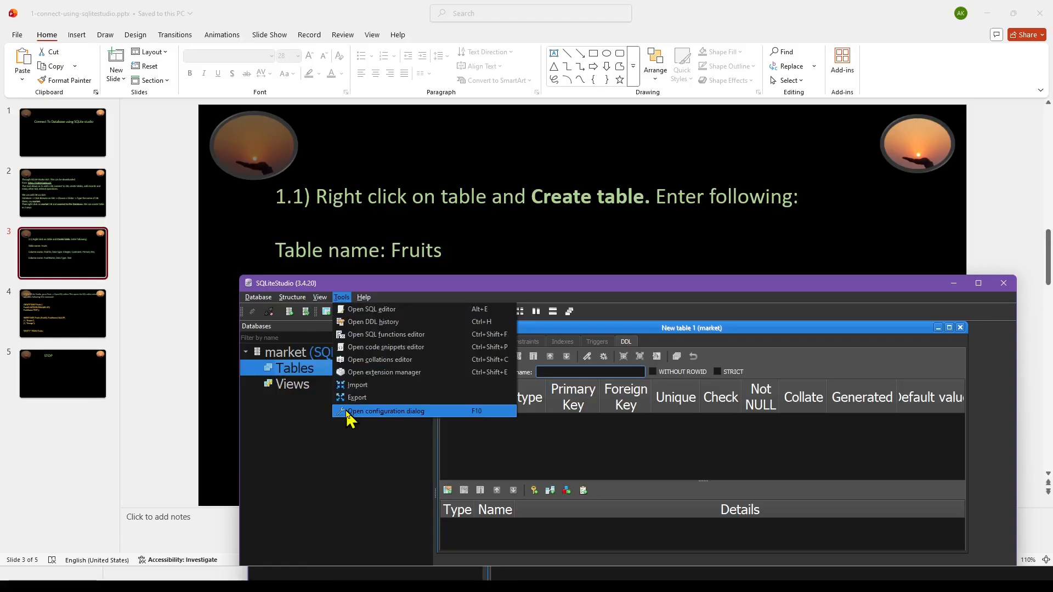
key(Escape)
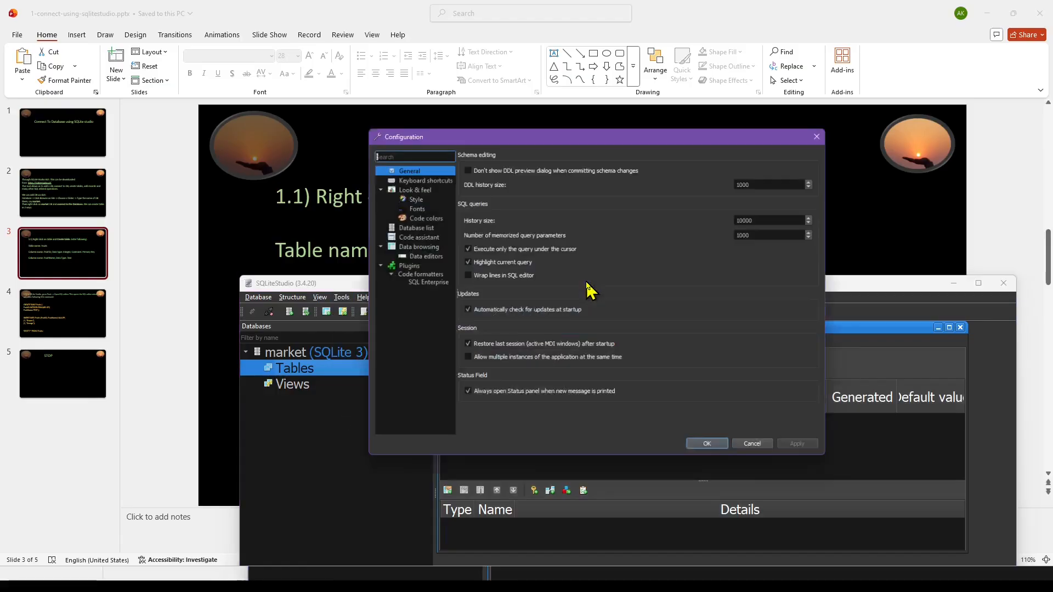
click(410, 196)
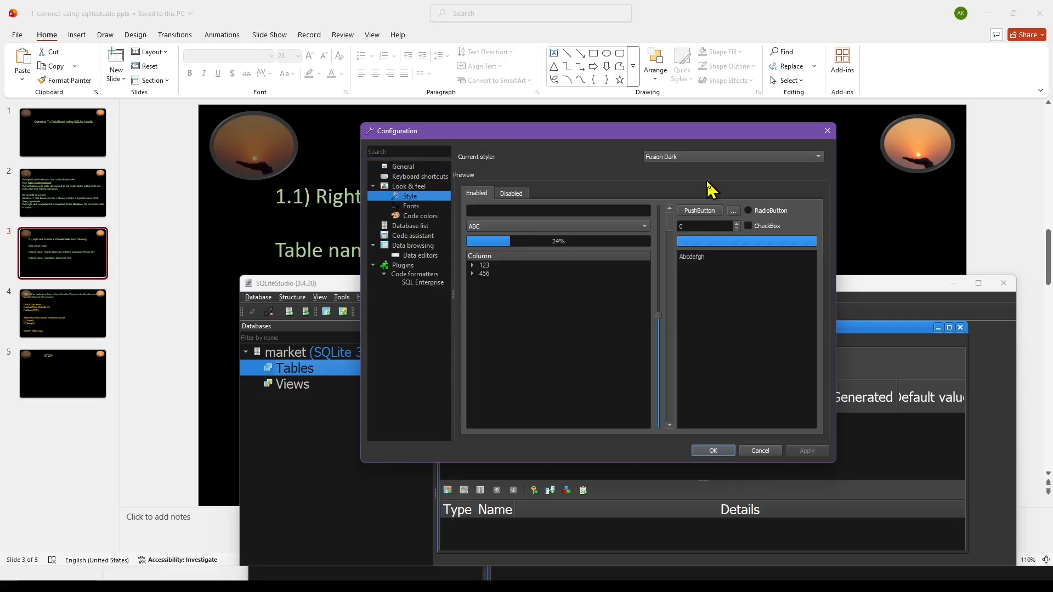
click(818, 157)
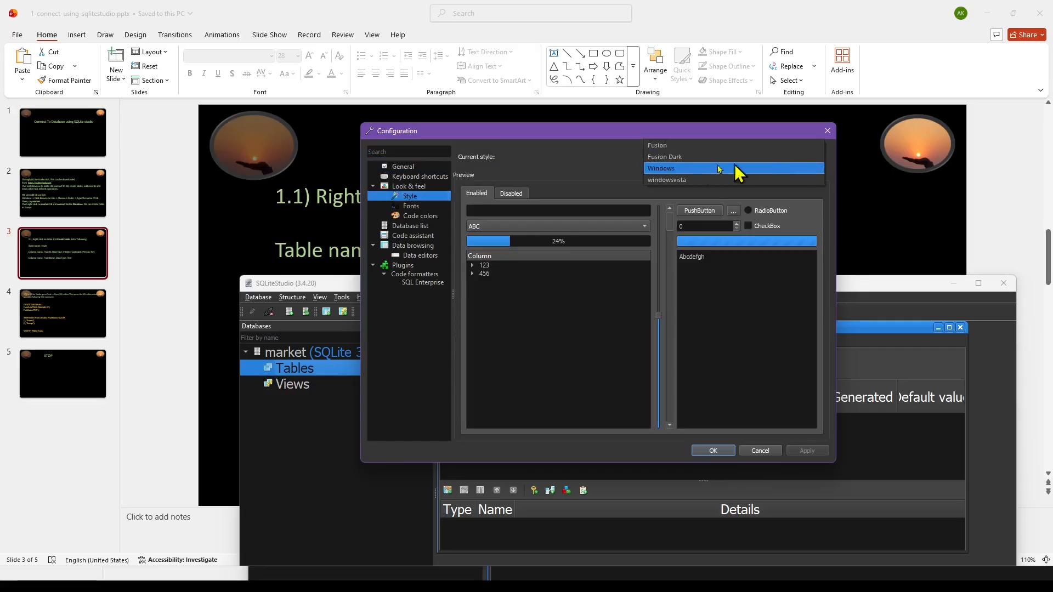
click(687, 157)
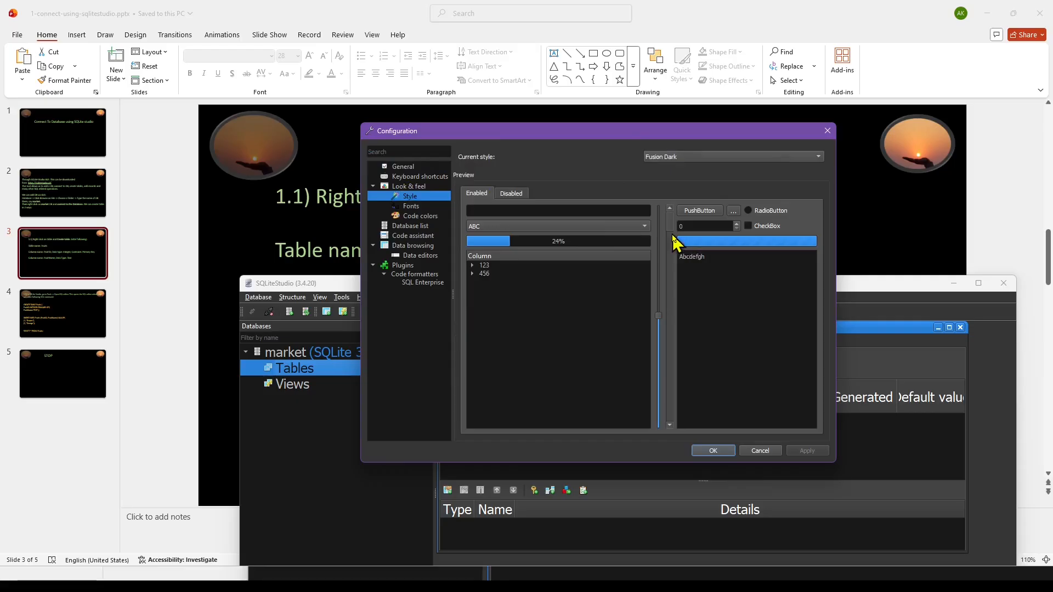
click(411, 207)
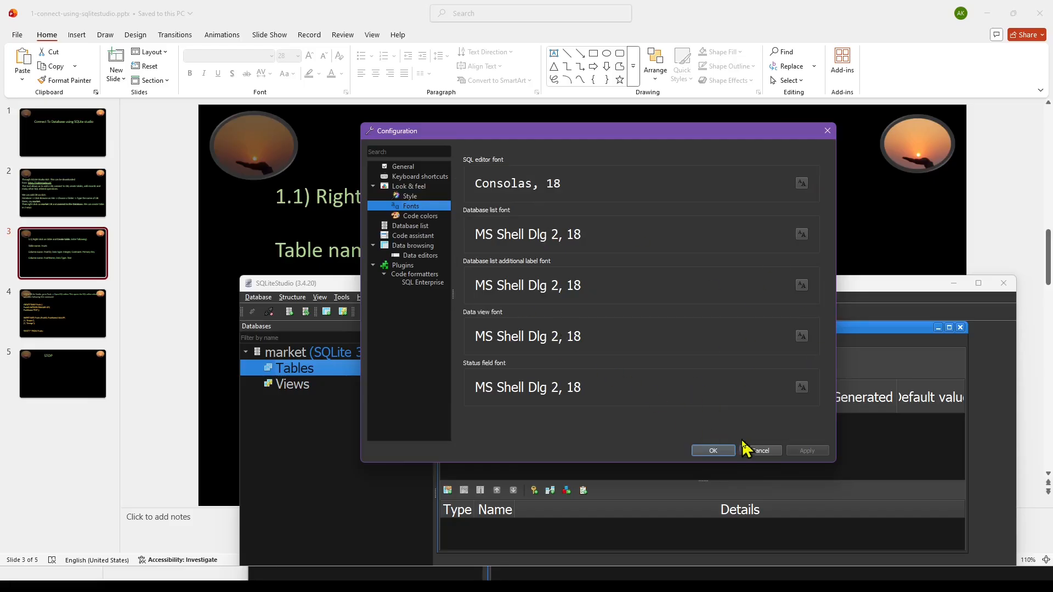
click(763, 452)
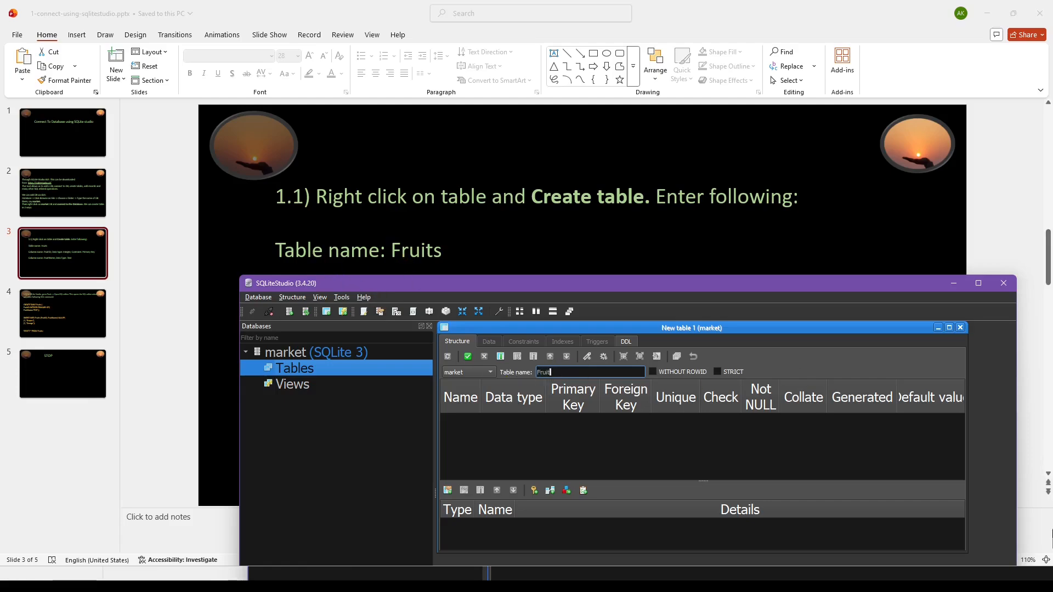
Name the table Fruits and, checking PowerPoint slide 3, add a fruitID column with data type INTEGER and a Primary Key constraint.
double_click(455, 423)
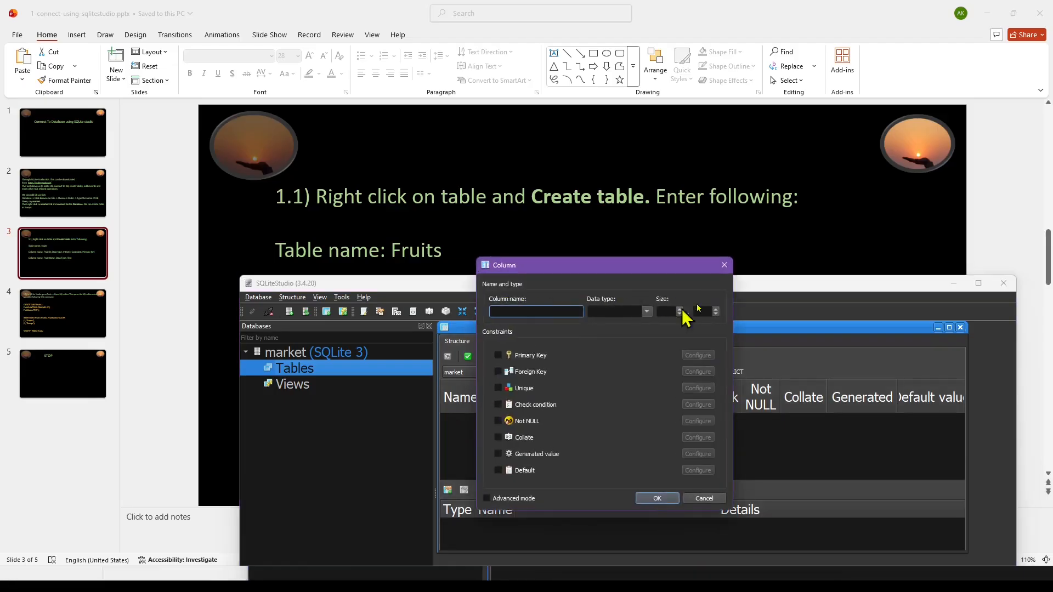
click(461, 579)
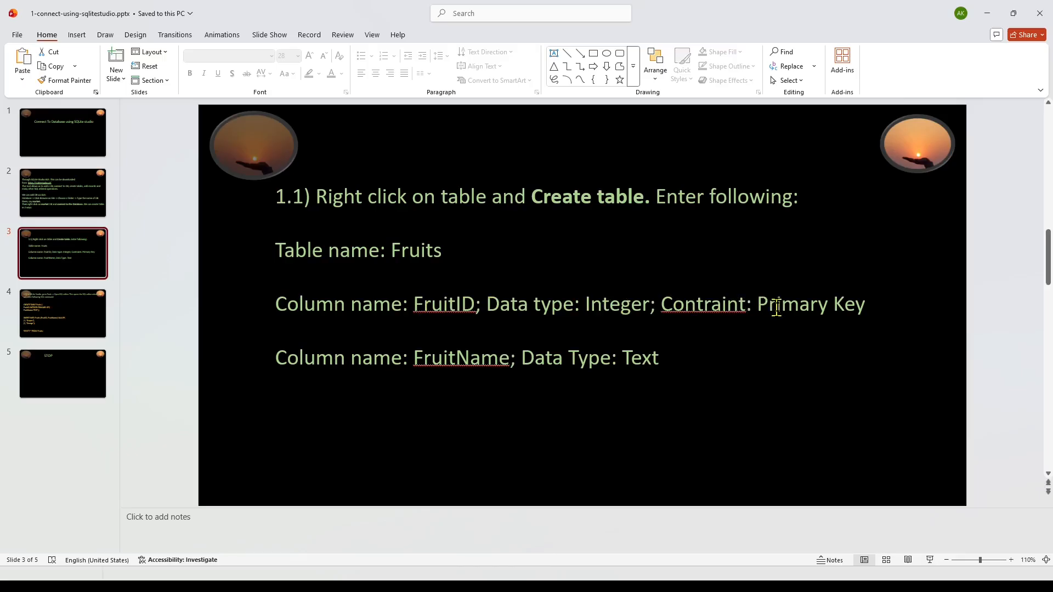
click(585, 579)
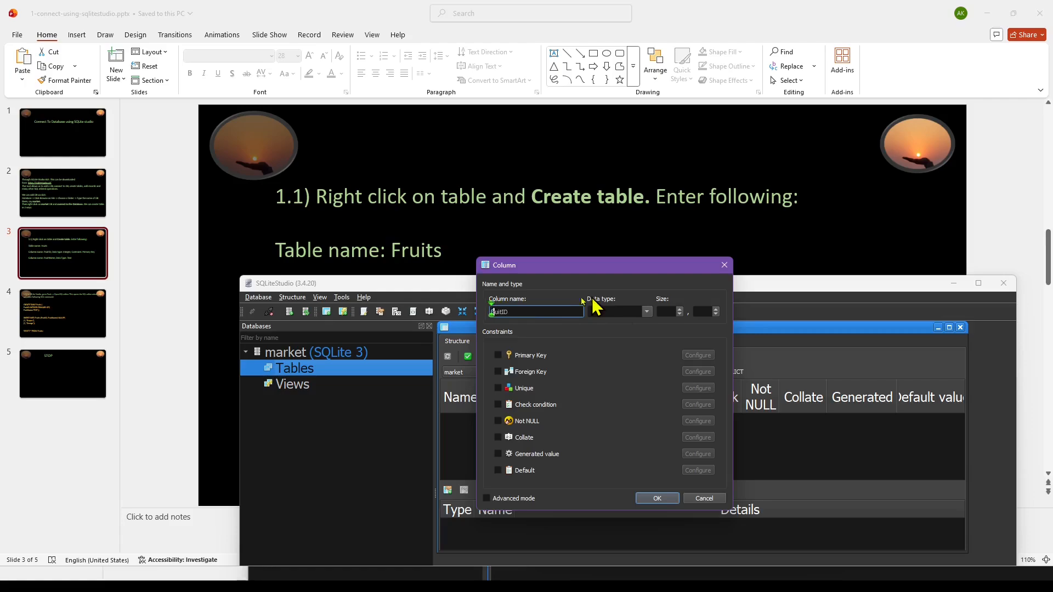
click(651, 315)
click(612, 343)
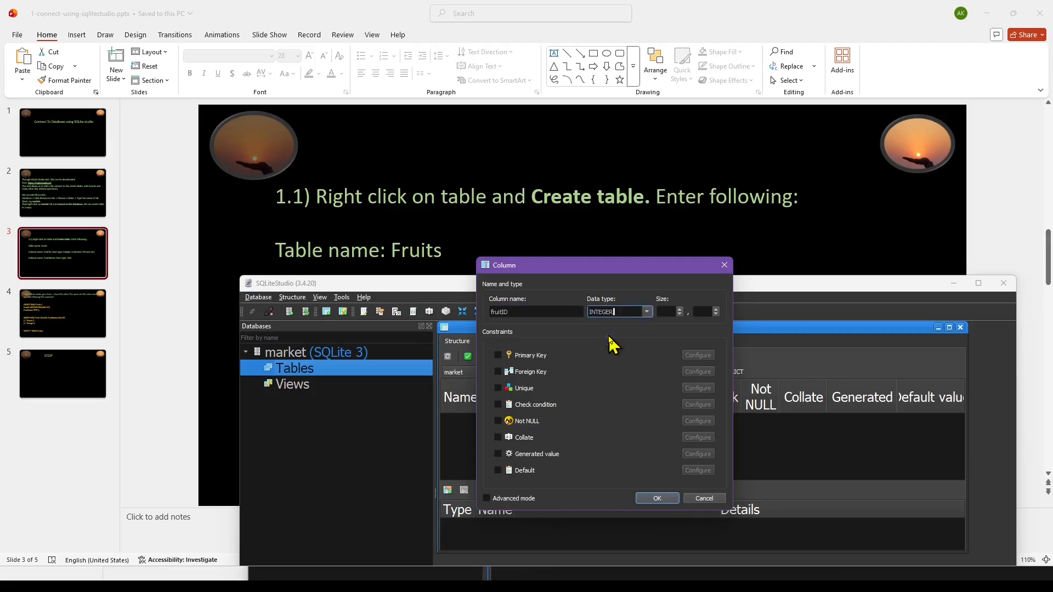
click(498, 355)
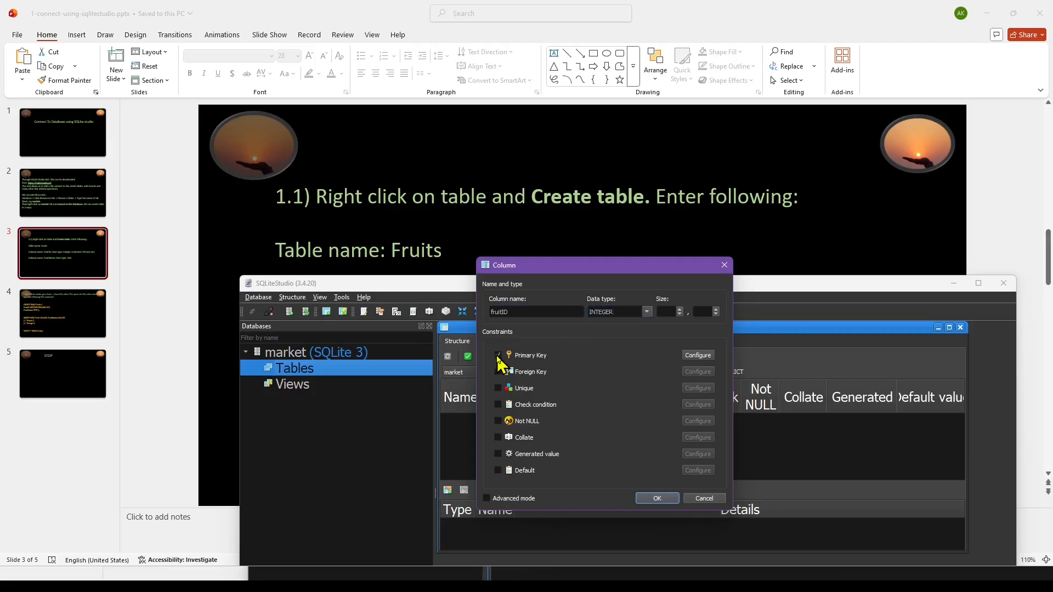
click(659, 499)
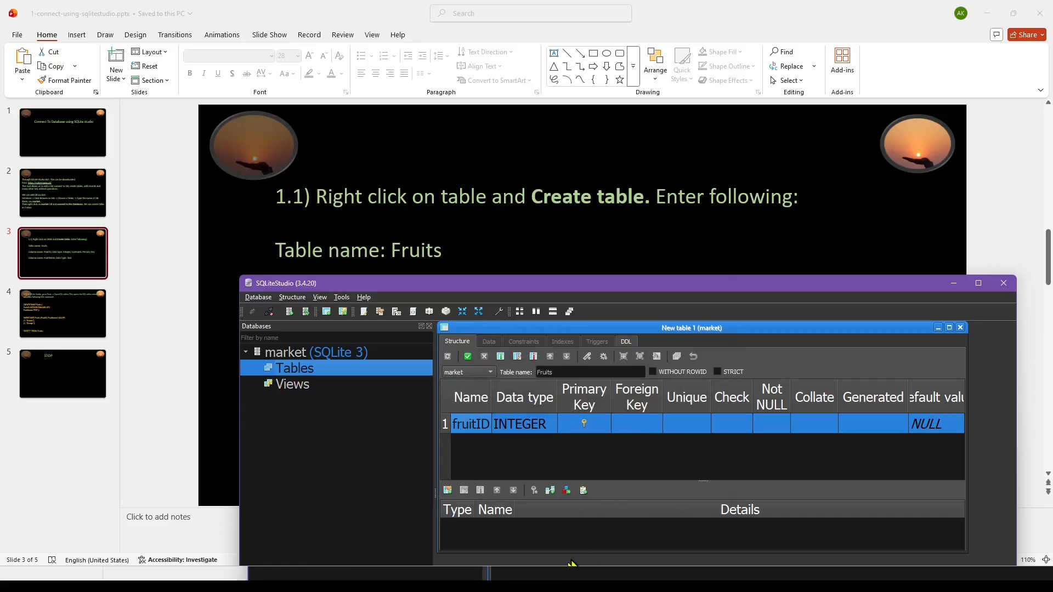
Check the second column's definition on PowerPoint slide 3 and add a FruitName column of type TEXT in SQLiteStudio.
click(574, 585)
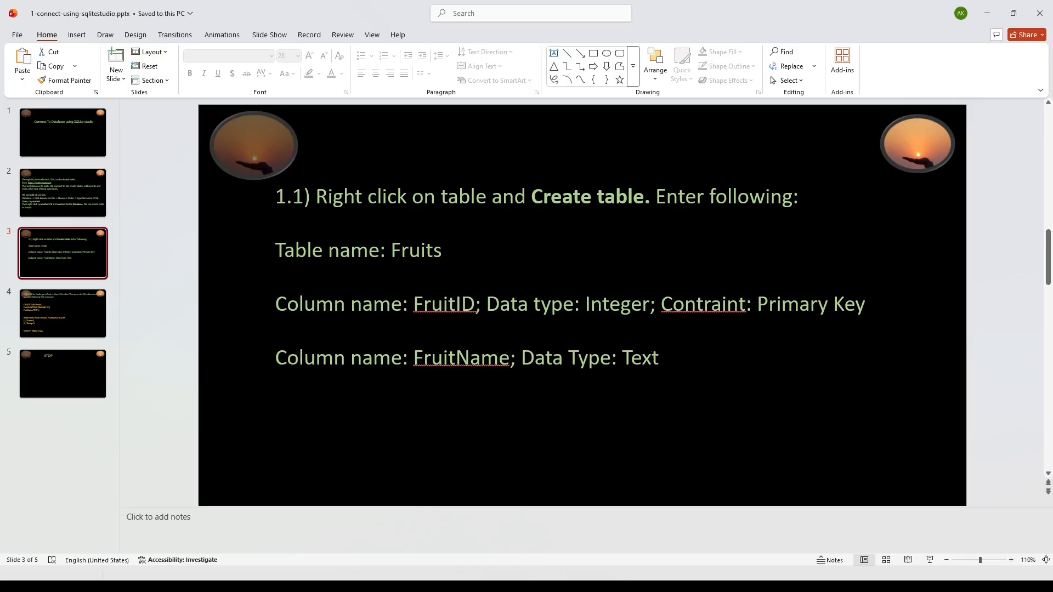
click(573, 586)
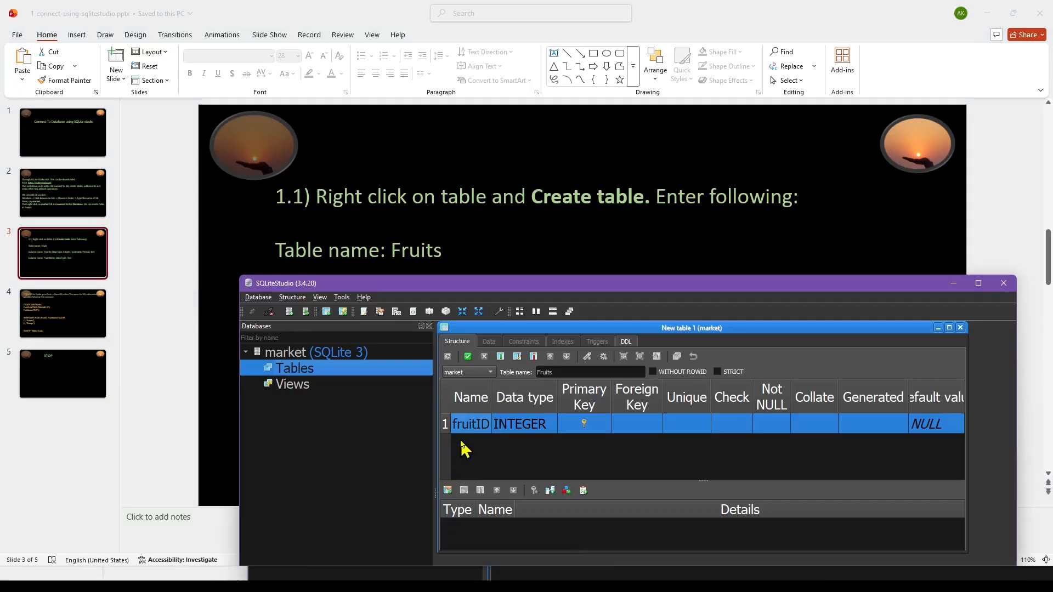
double_click(463, 449)
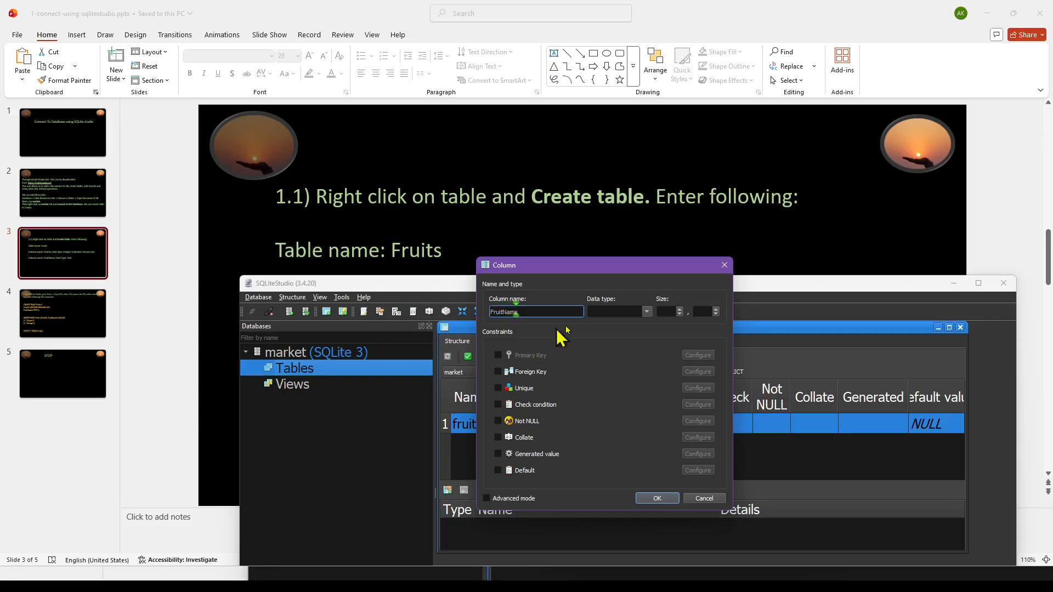
click(648, 311)
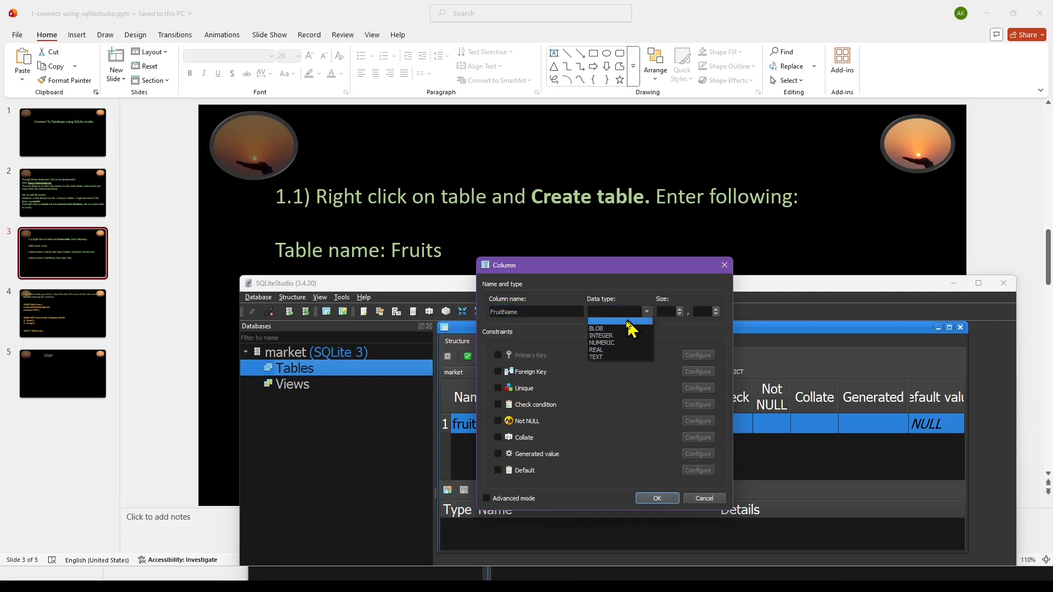
click(606, 358)
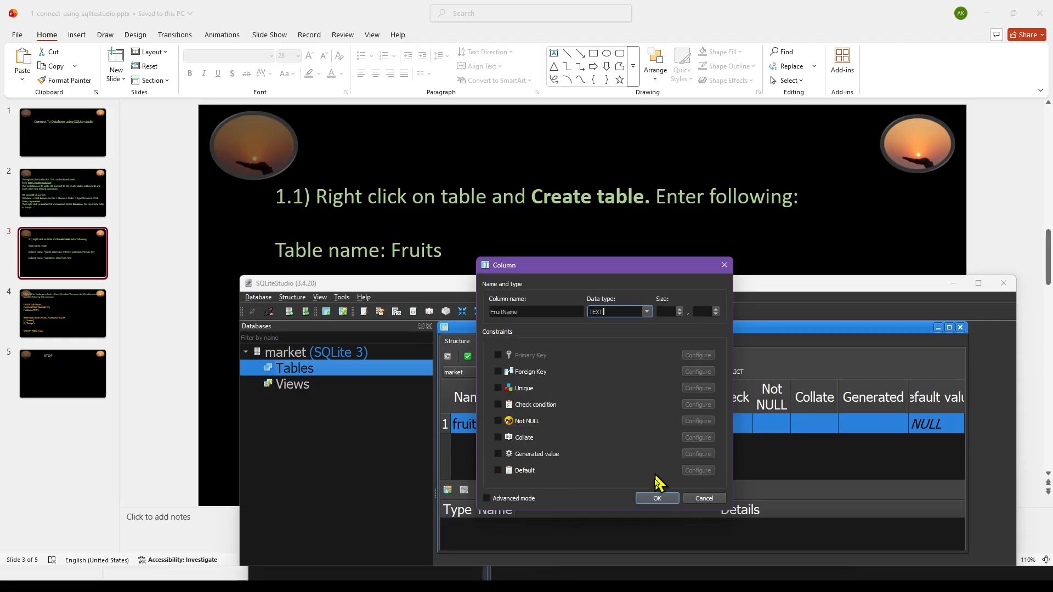
click(660, 500)
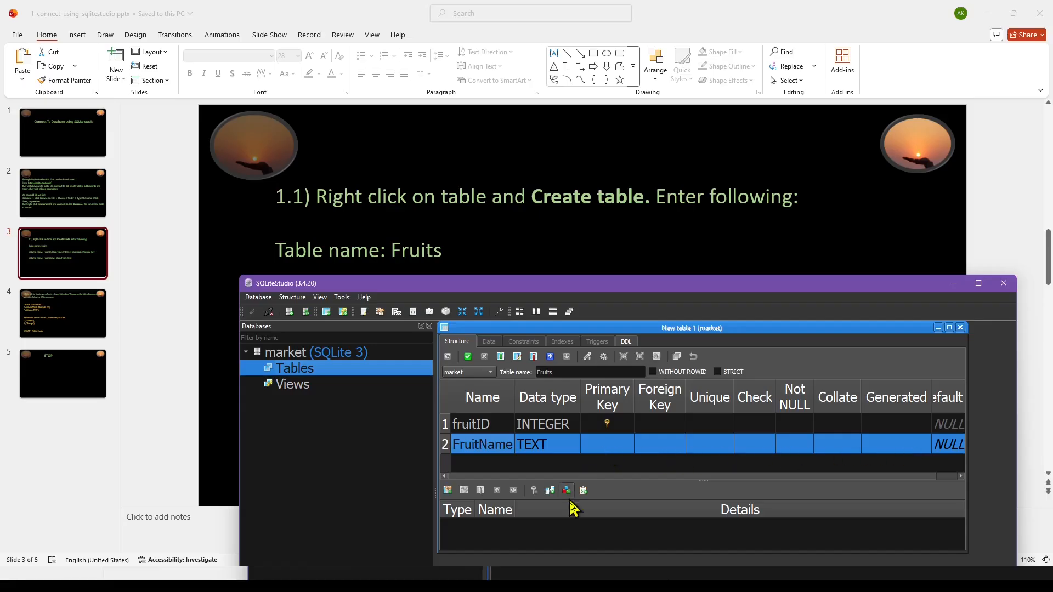
Switch to PowerPoint, highlight the line below the FruitName instruction on slide 3, and return to SQLiteStudio.
click(548, 586)
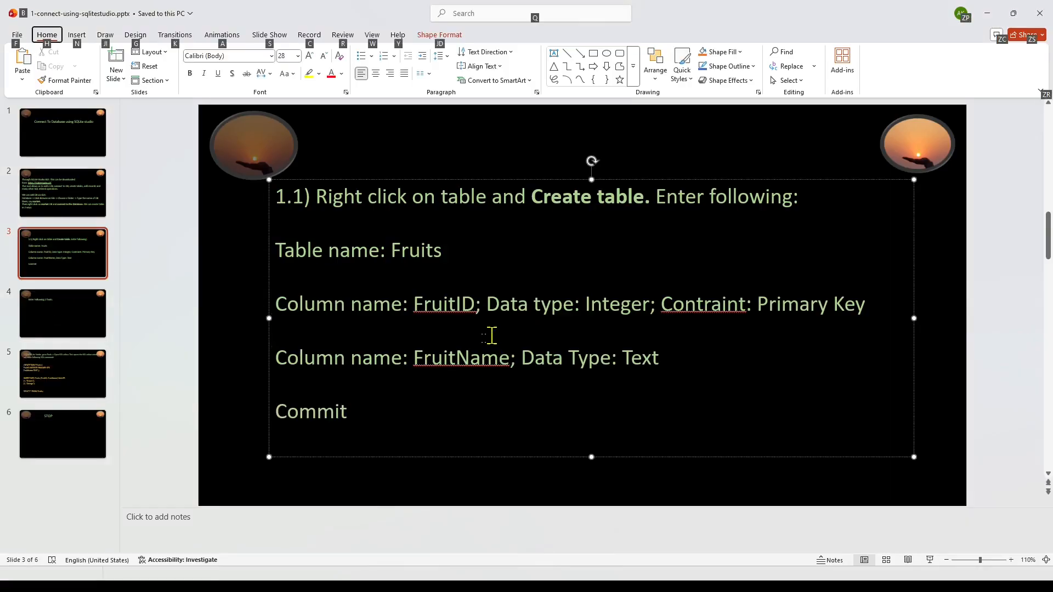
drag(276, 413, 355, 413)
click(595, 585)
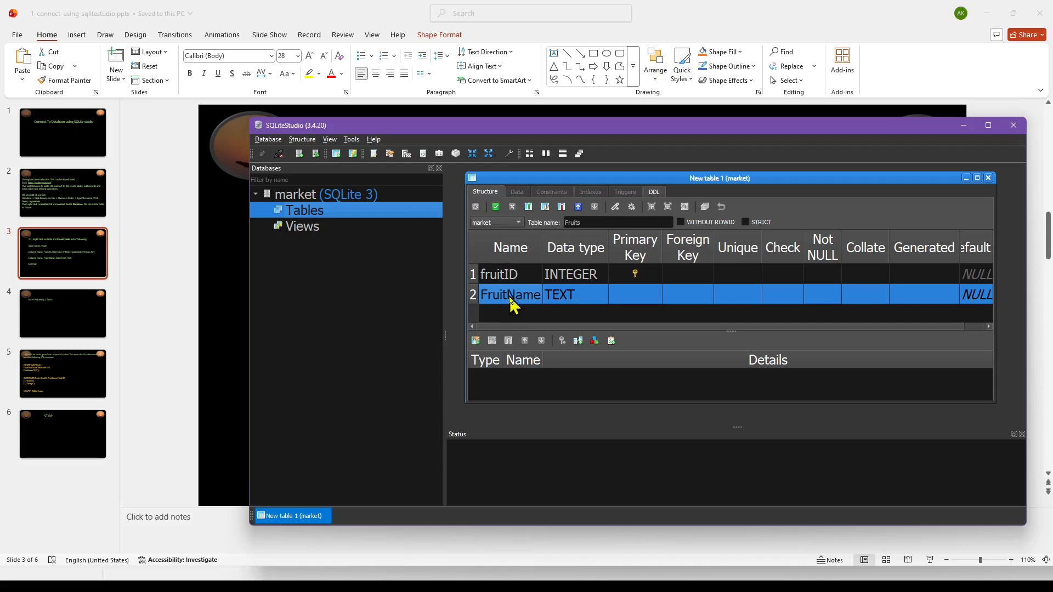
Commit the Fruits table structure, reviewing the generated CREATE TABLE query before executing it.
click(497, 208)
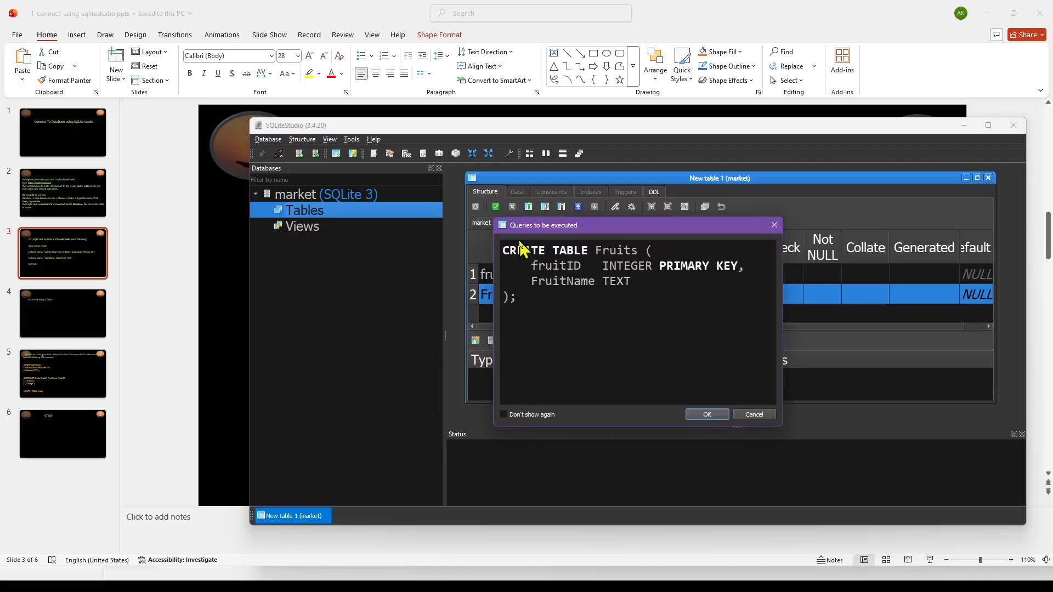
drag(504, 250, 520, 305)
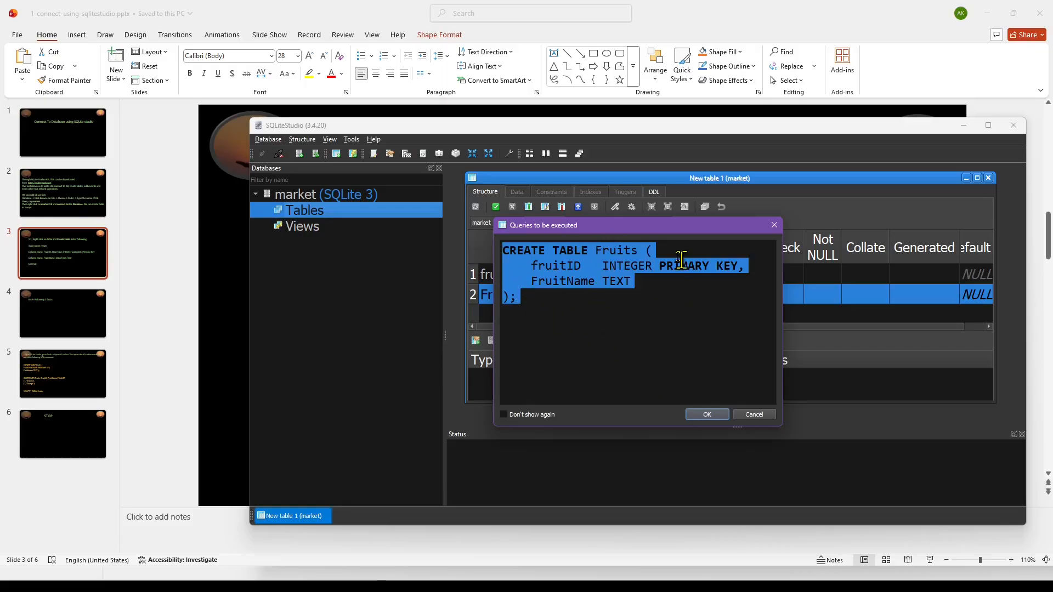
click(704, 417)
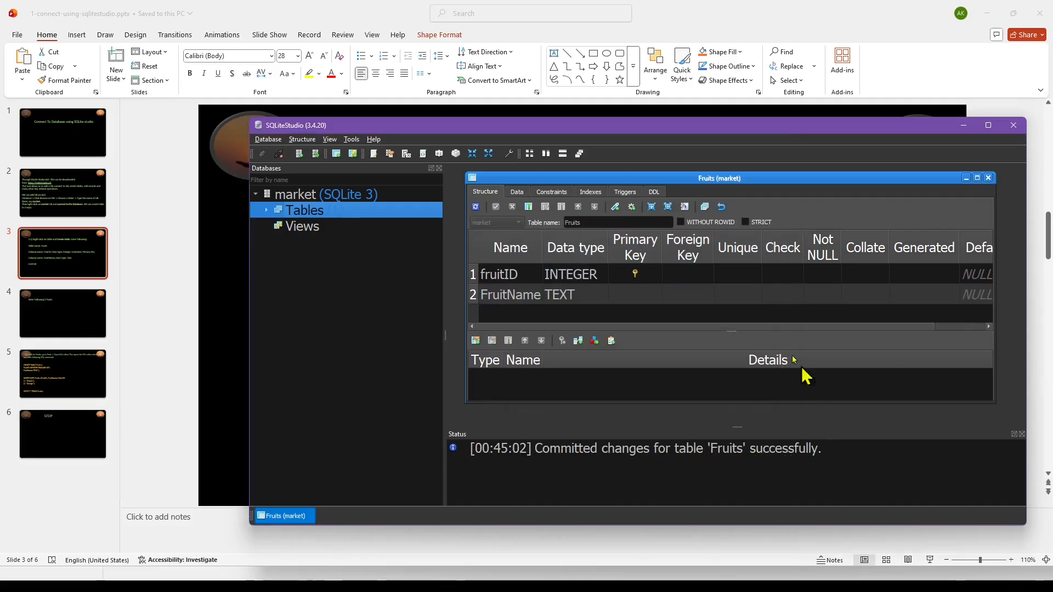
Expand the market database's Tables node to inspect the Fruits table, and switch to PowerPoint slide 4 for the fruit entries.
click(266, 212)
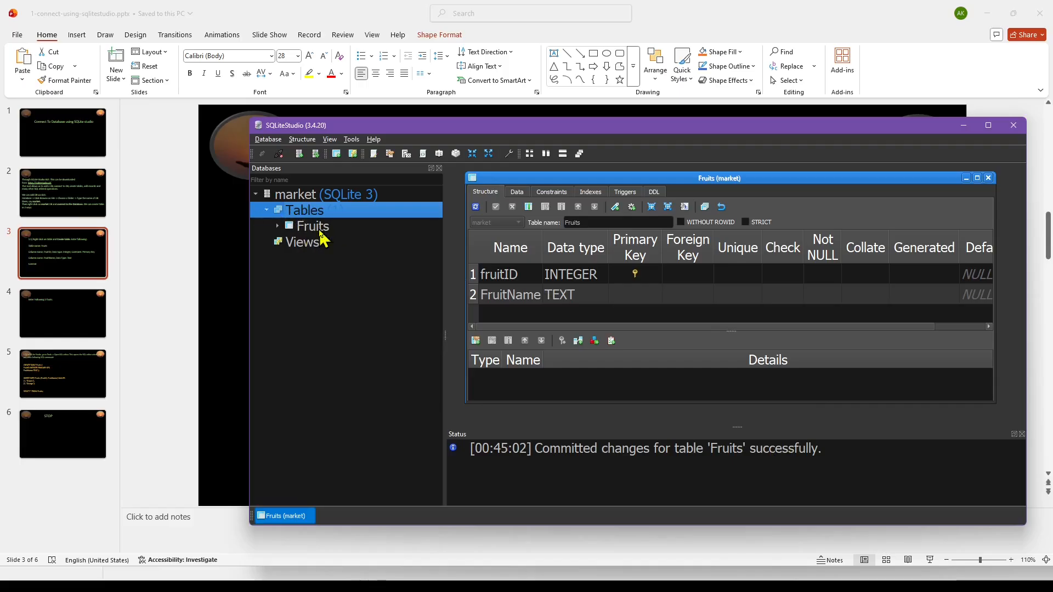
mouse_move(322, 238)
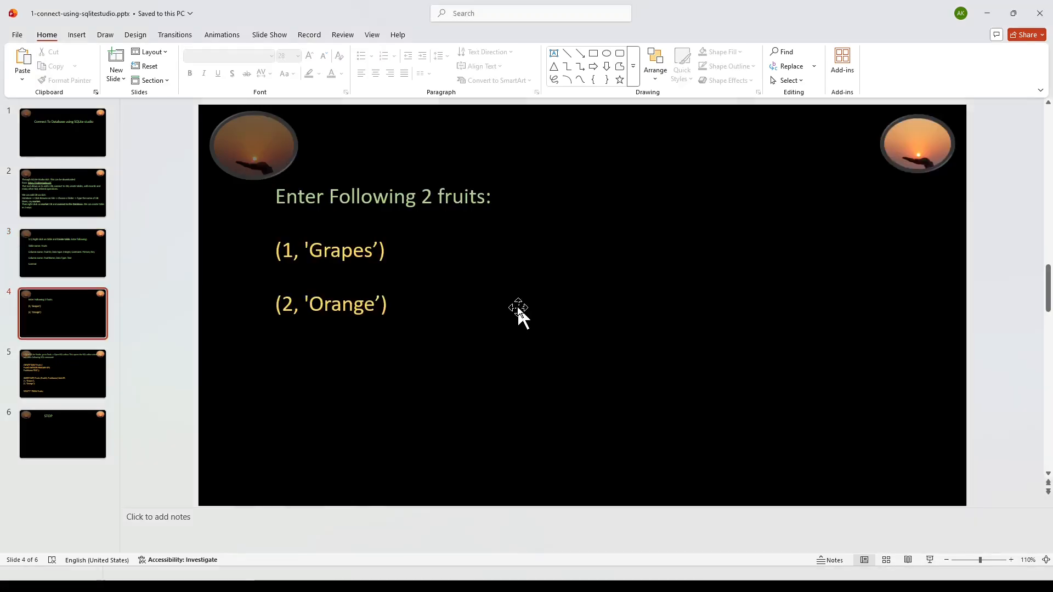
key(alt)
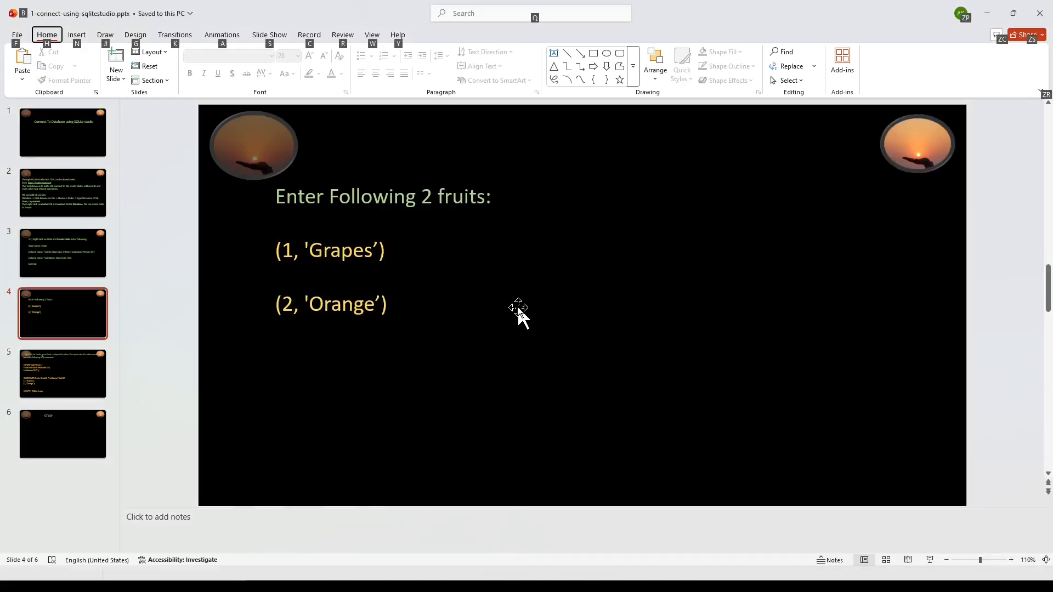